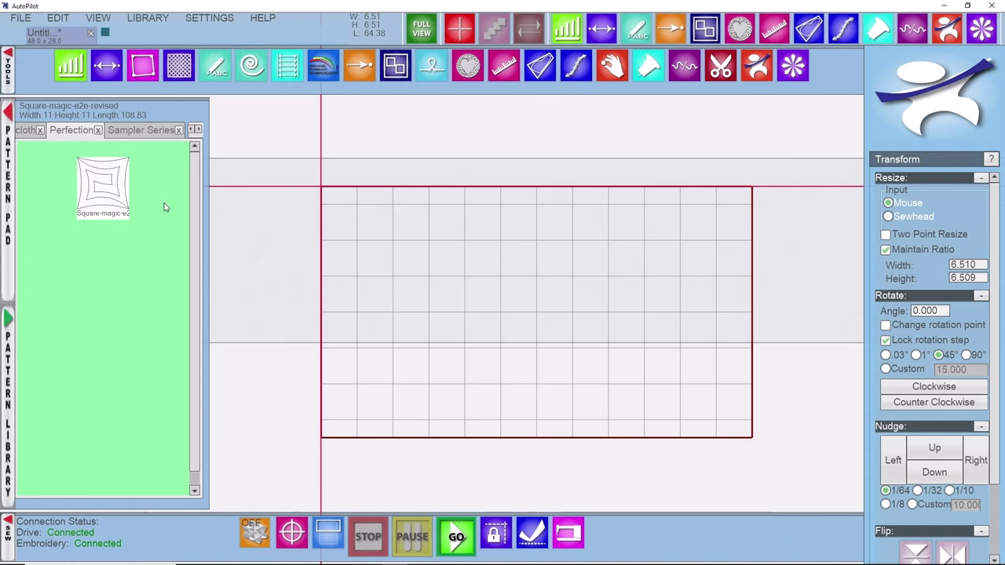
Place the Square-magic-e2e pattern near the upper-left corner of the quilt area and select it
drag(108, 182, 426, 263)
click(478, 321)
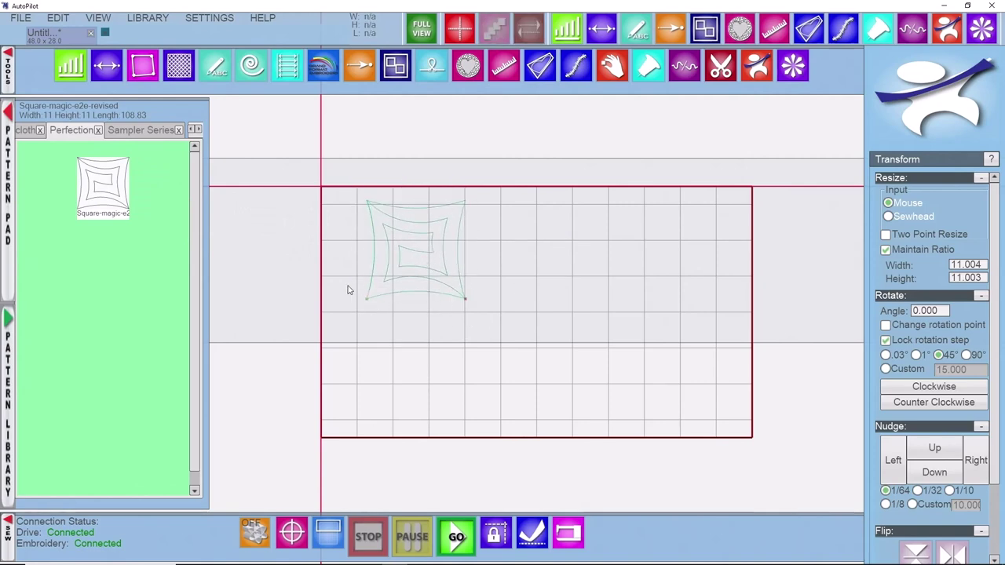
click(386, 226)
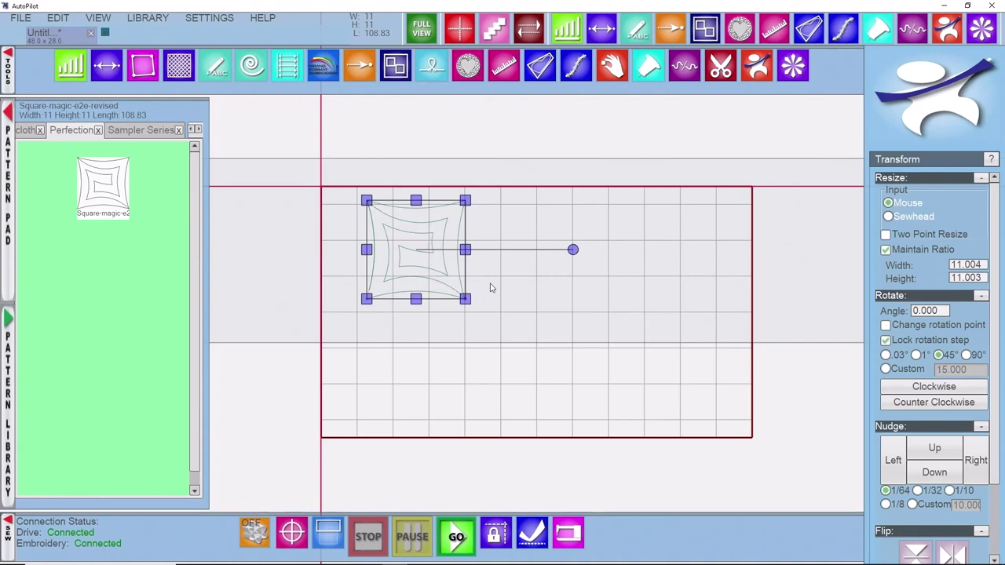
Check the quilt size settings and close them without changes
click(209, 17)
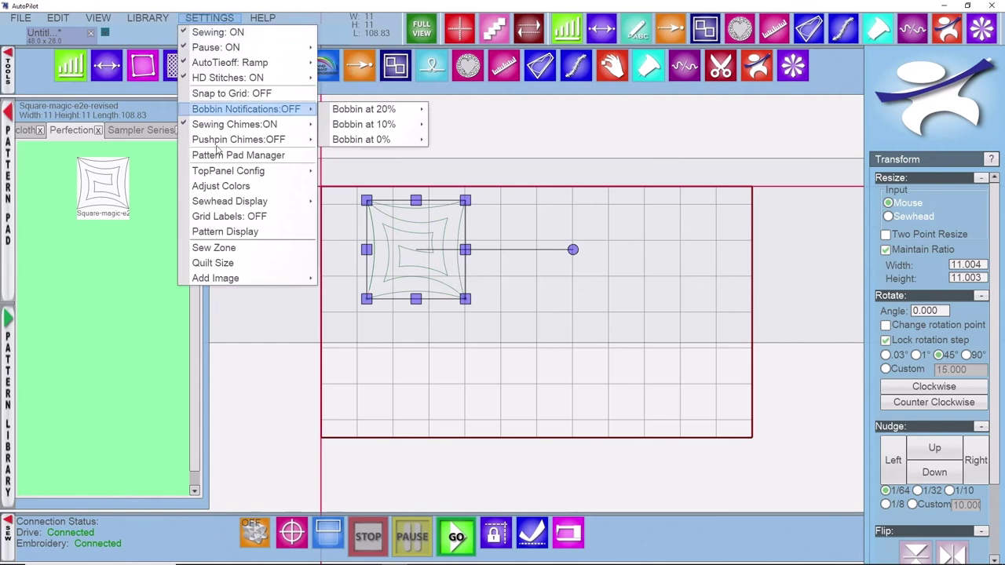
click(220, 267)
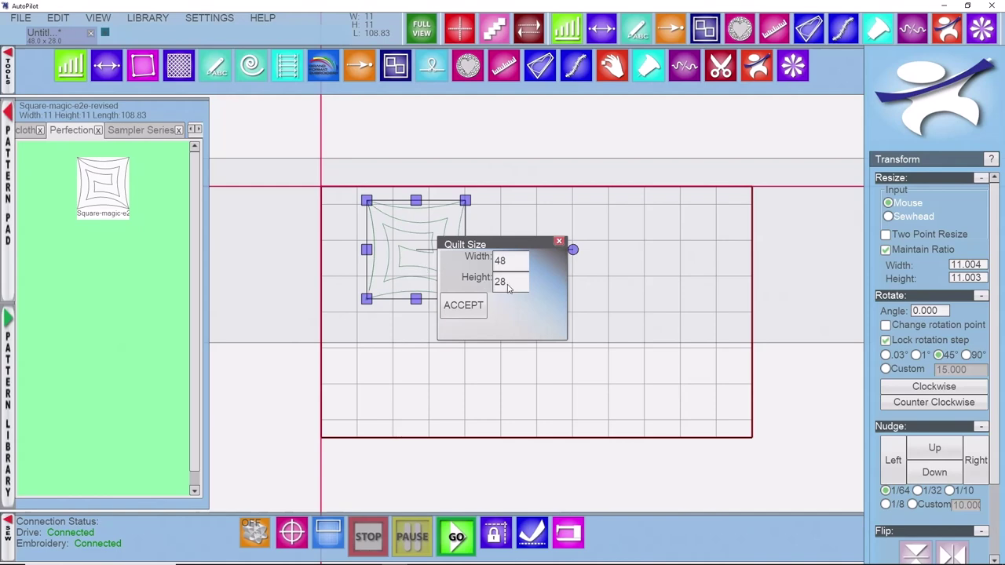
click(559, 243)
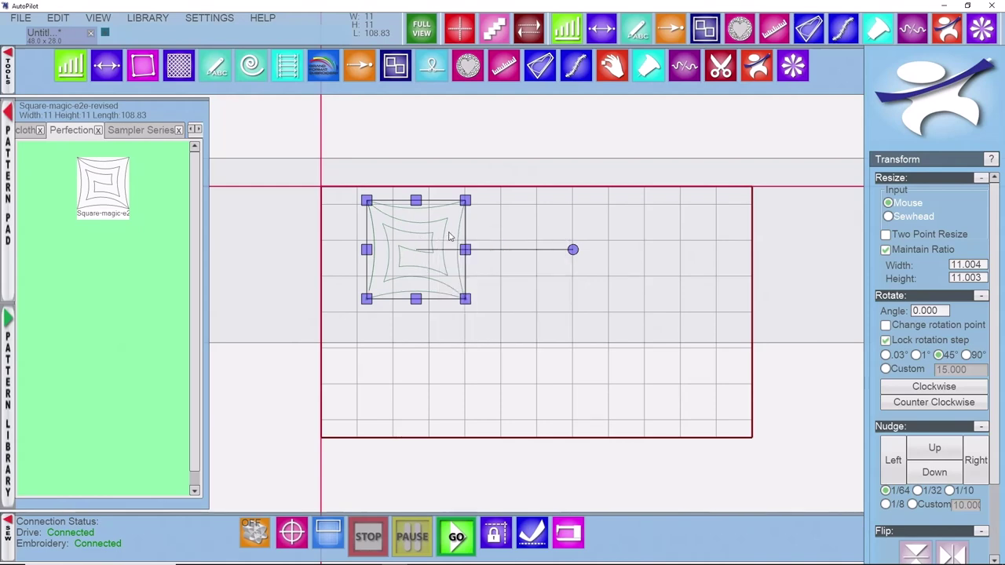
Set the selected pattern's height to 7 inches with its ratio maintained
click(971, 280)
click(446, 261)
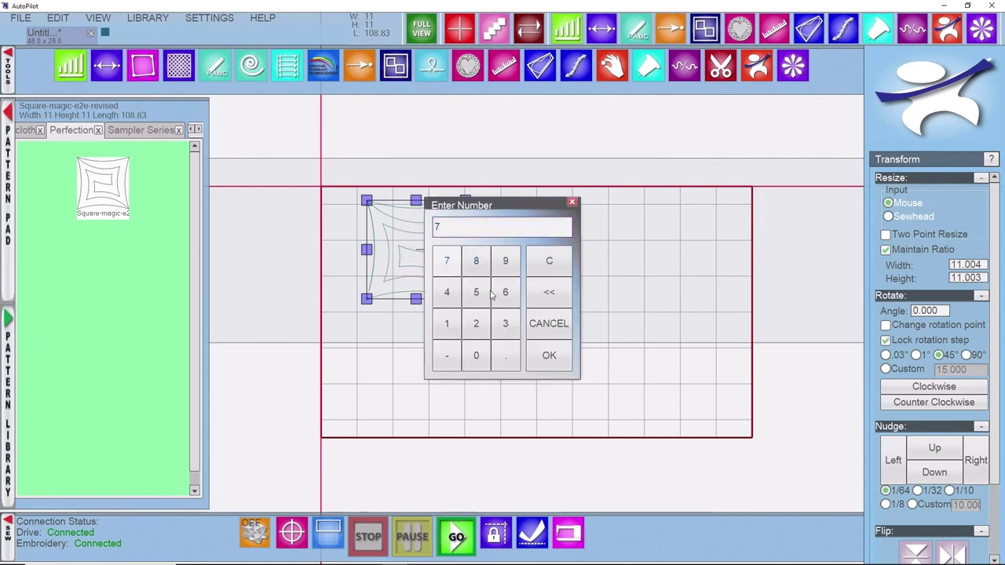
click(548, 355)
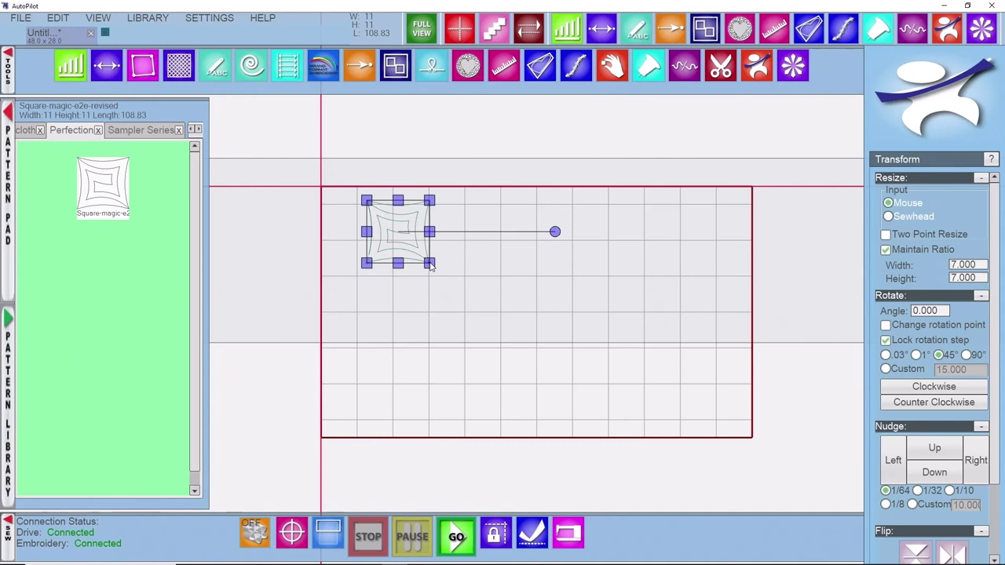
Shrink the pattern by its corner, set its height to 6.5 inches with the ratio maintained, and reselect it
drag(430, 263, 432, 262)
click(964, 278)
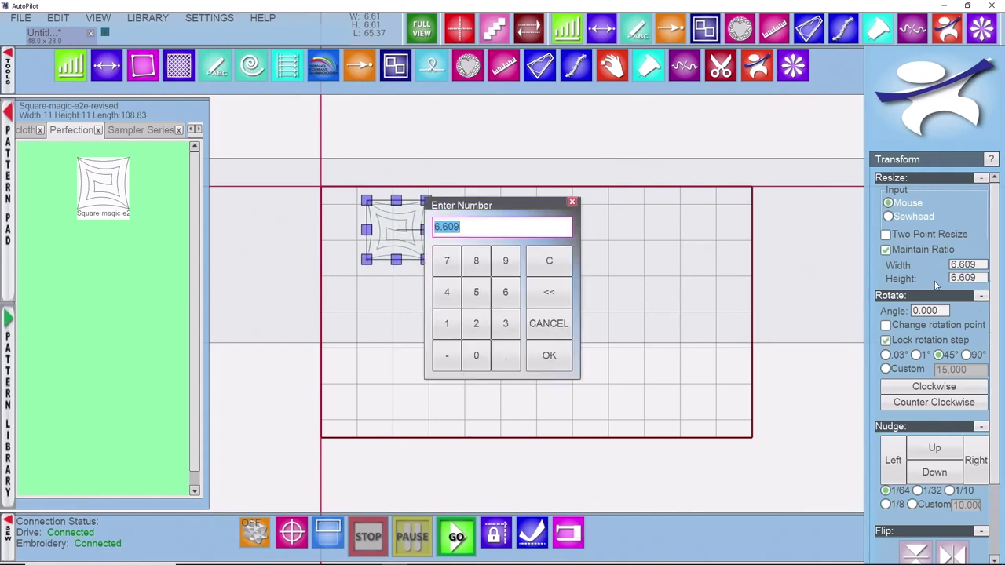
text(6.5)
key(Return)
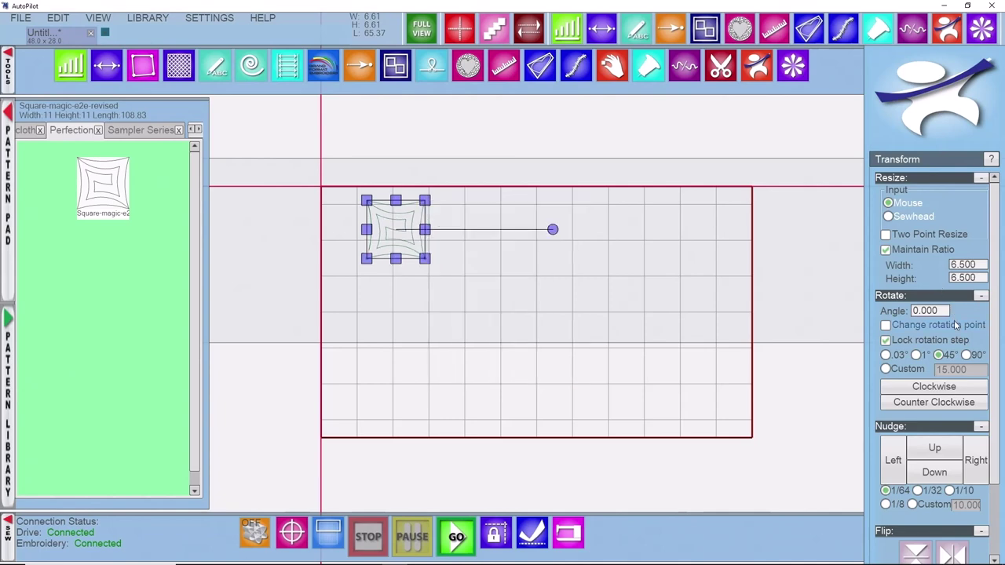
click(473, 357)
click(410, 241)
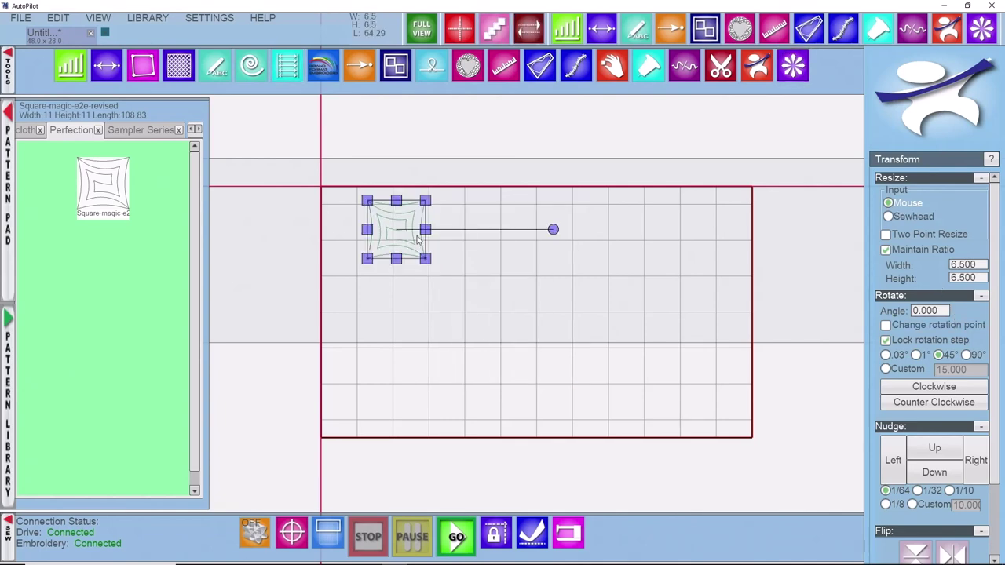
Generate and accept an edge-to-edge layout of the pattern using the Fit type, 48 inches wide and 28 inches high
click(287, 69)
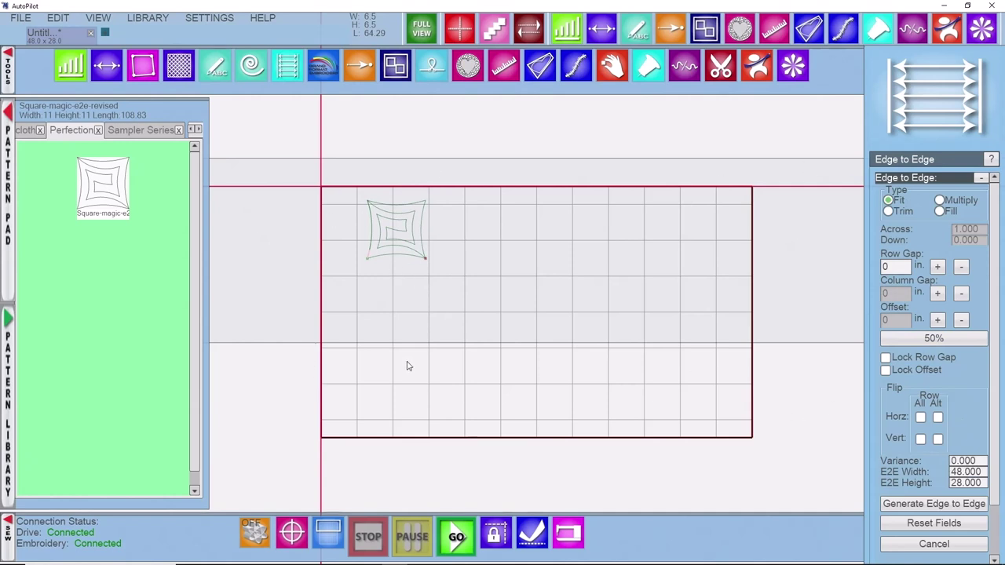
click(934, 504)
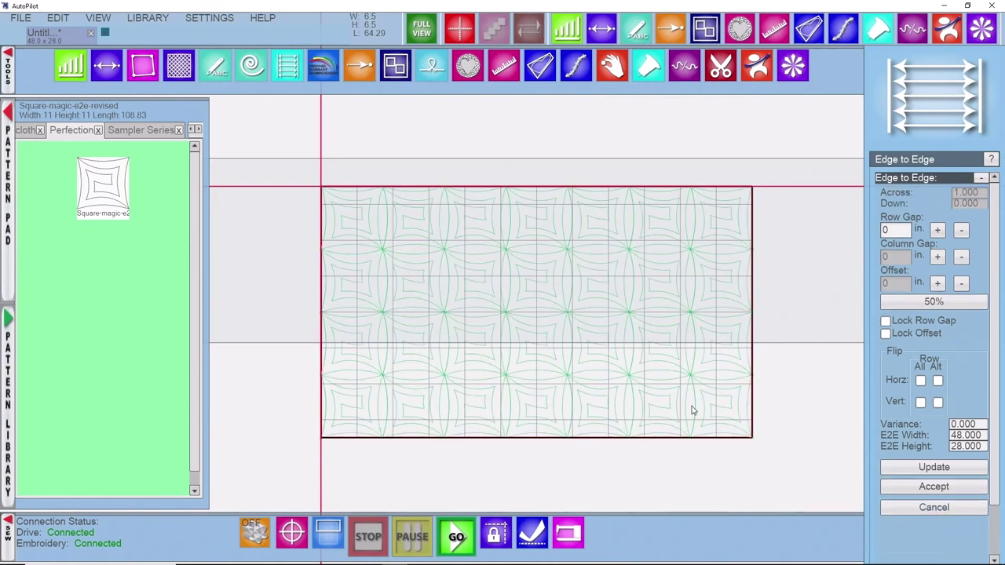
click(934, 488)
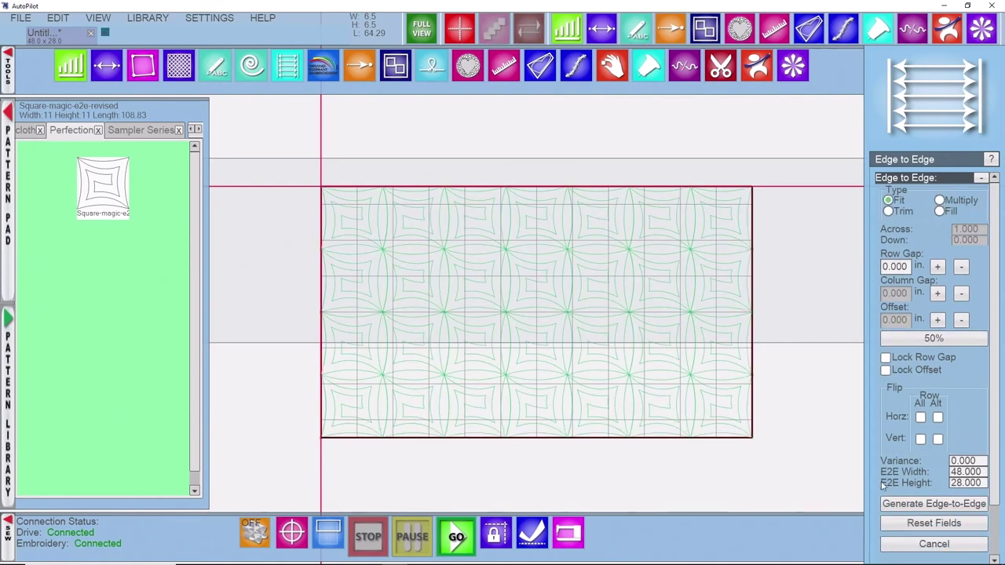
Switch to Transform, select the first two rows of the edge-to-edge layout, and clear the selection
click(947, 28)
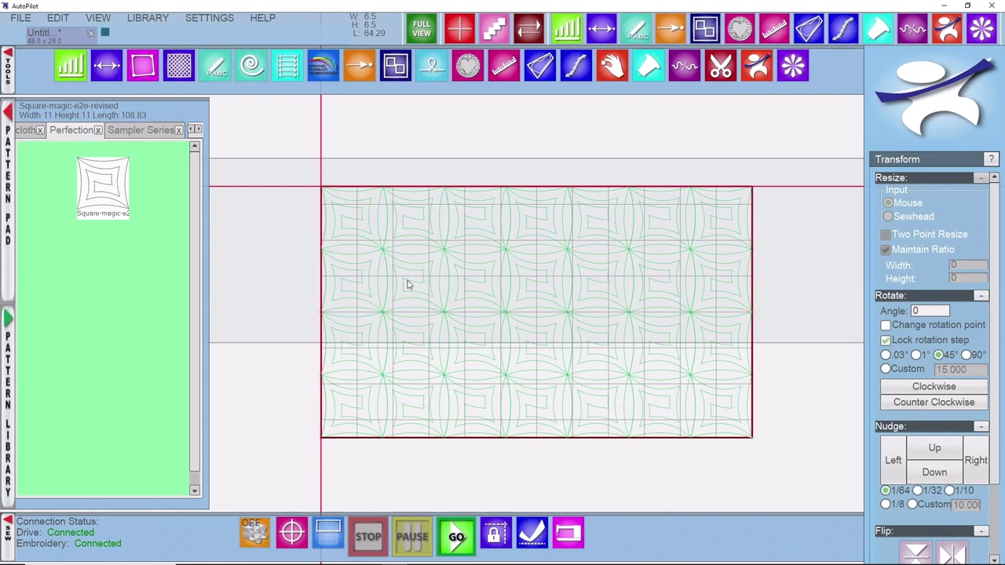
drag(797, 287, 517, 173)
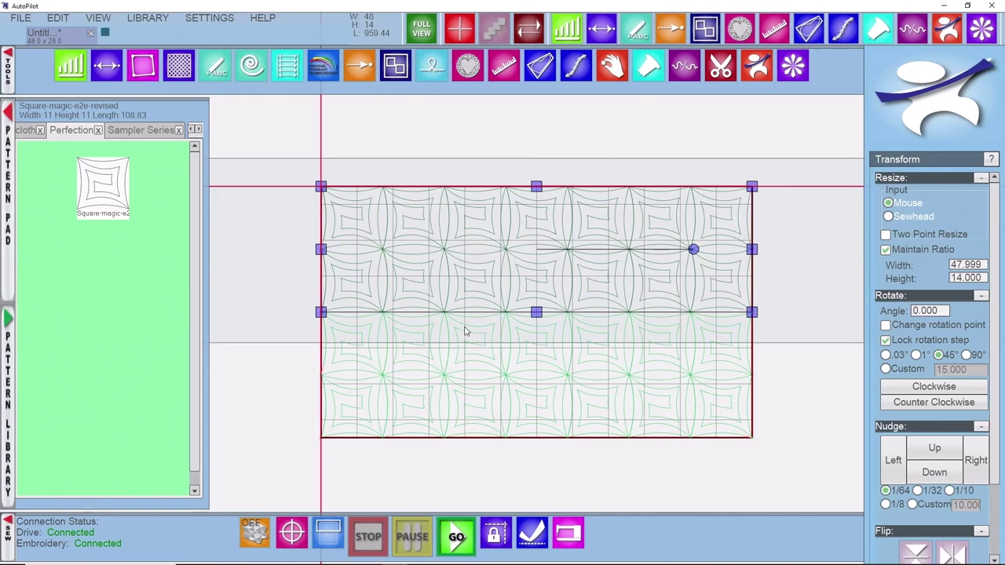
click(657, 455)
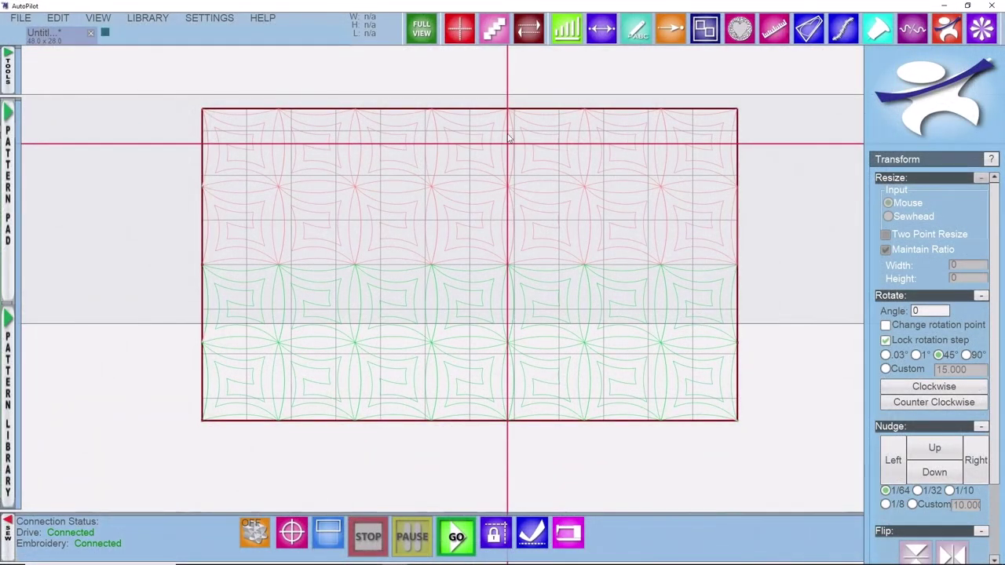
Reposition the layout with Align to Quilt, using the pattern junction between the second and third rows nearest the vertical crosshair as alignment point
scroll(507, 131, up, 3)
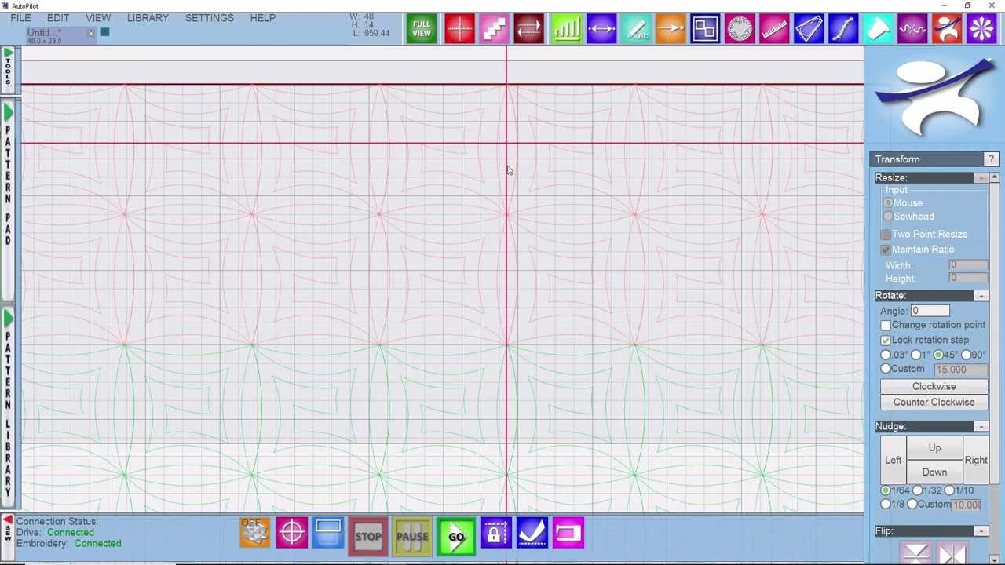
scroll(507, 252, up, 5)
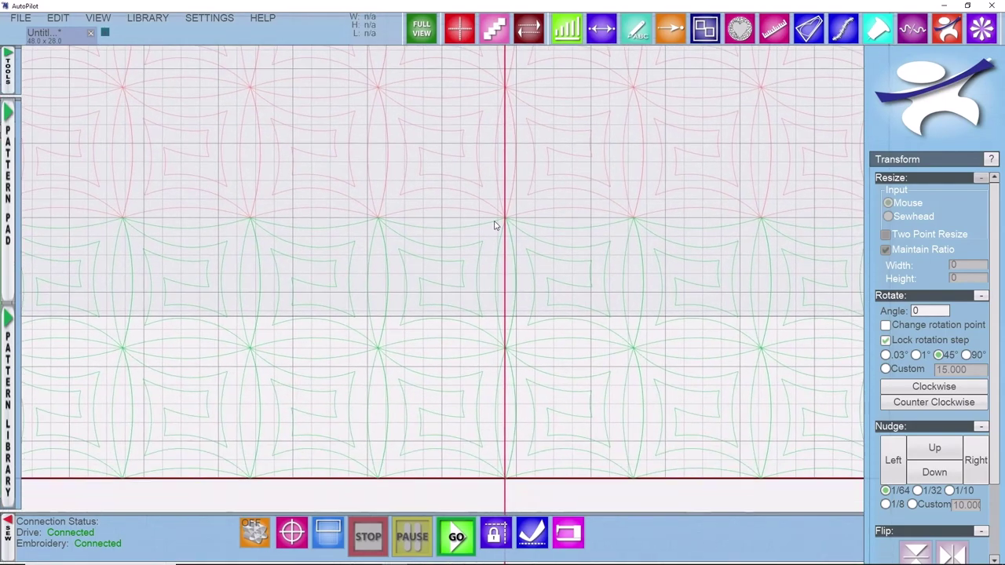
scroll(515, 214, up, 3)
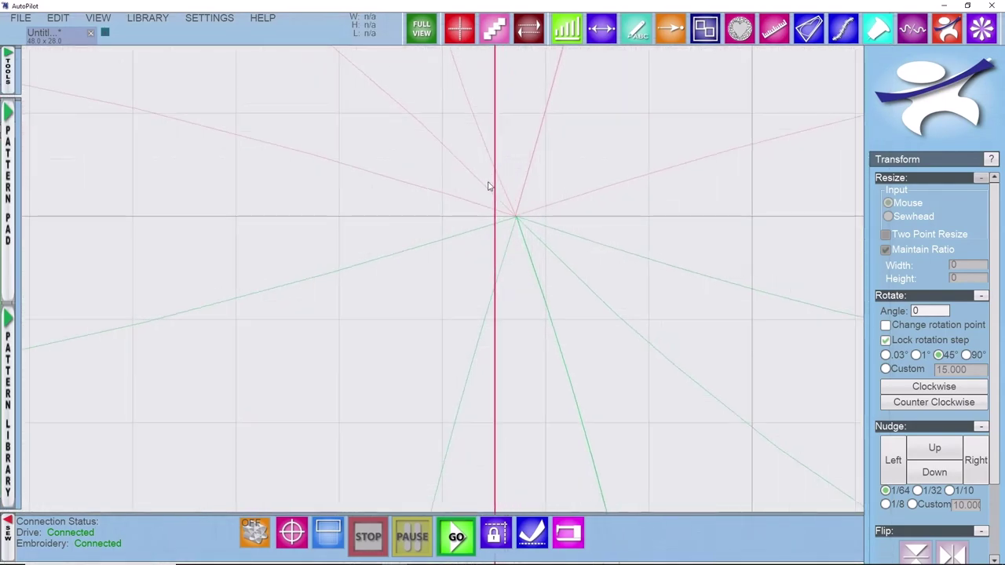
scroll(518, 221, up, 1)
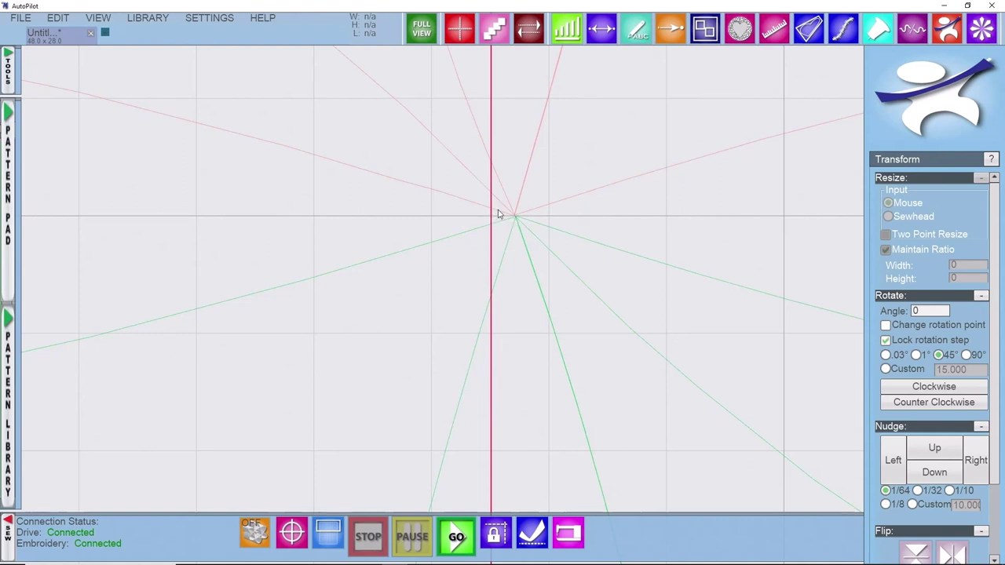
click(291, 533)
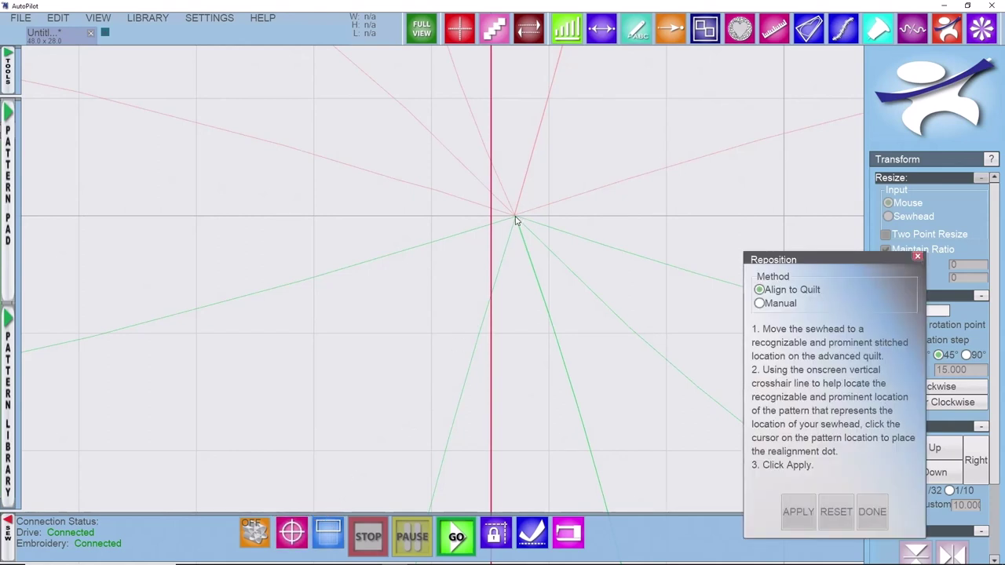
click(514, 218)
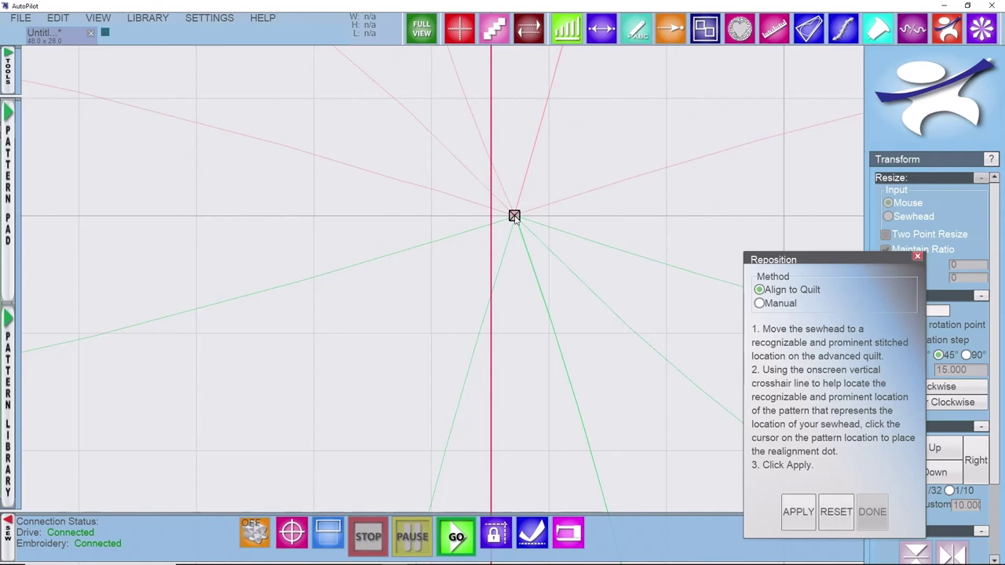
click(797, 510)
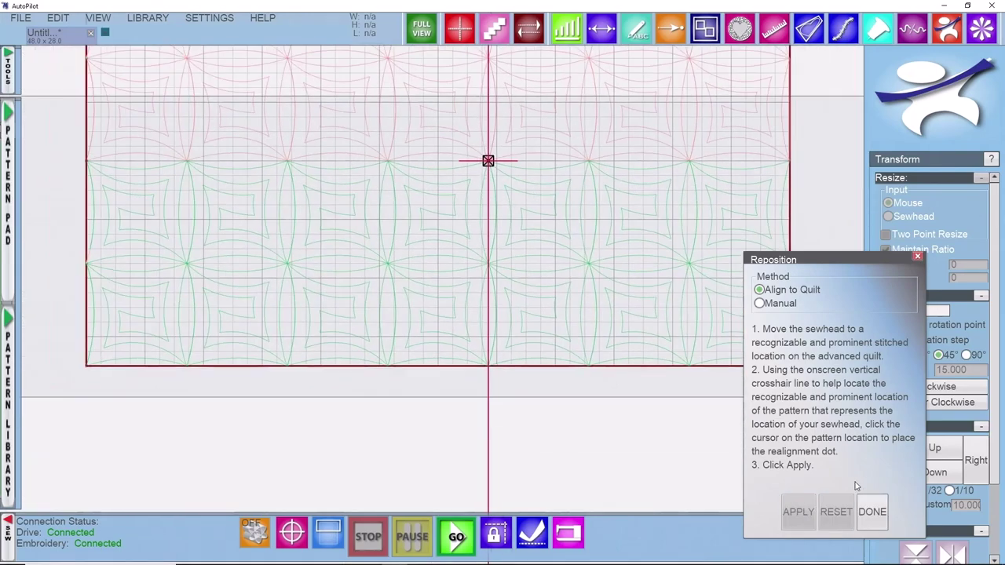
click(871, 512)
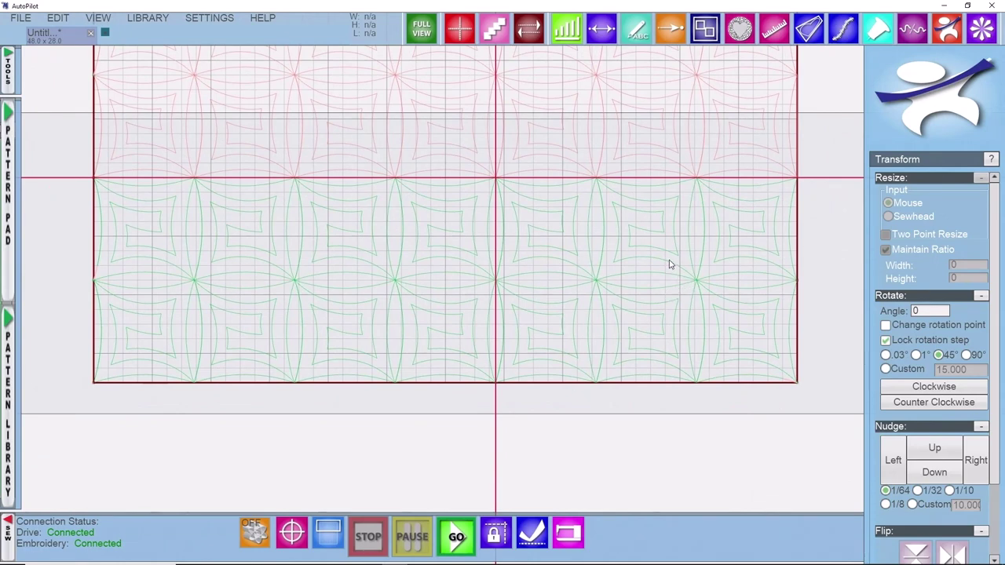
Examine how the connected pushpins line up with the pattern points along the third row's upper edge
click(551, 241)
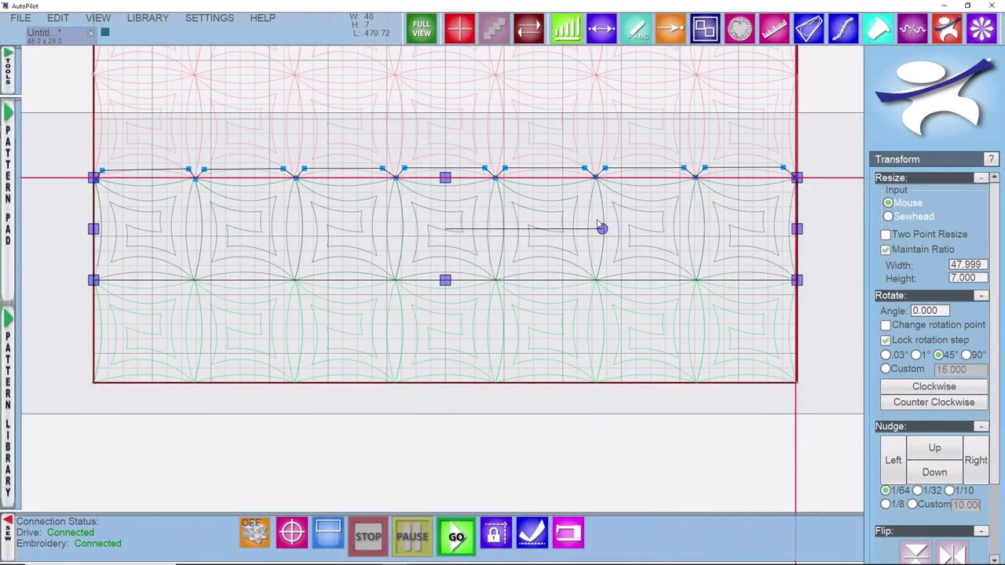
click(837, 117)
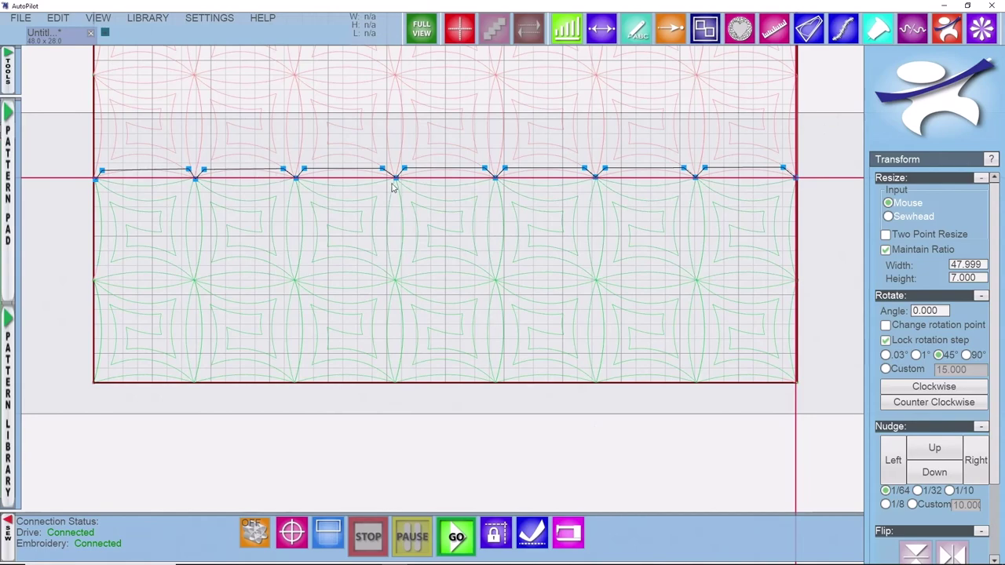
scroll(395, 185, up, 10)
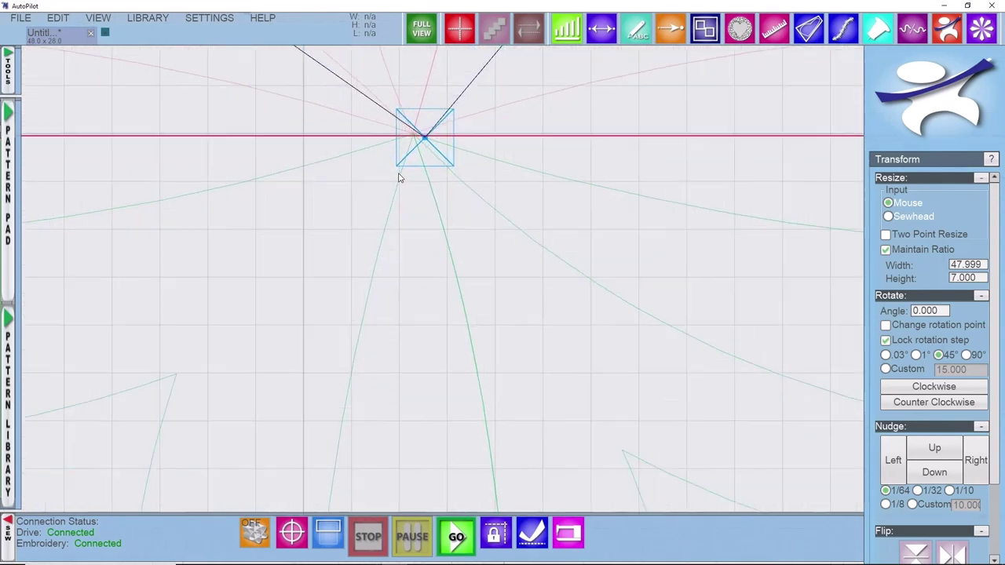
scroll(404, 169, up, 2)
scroll(443, 114, up, 2)
scroll(453, 127, down, 3)
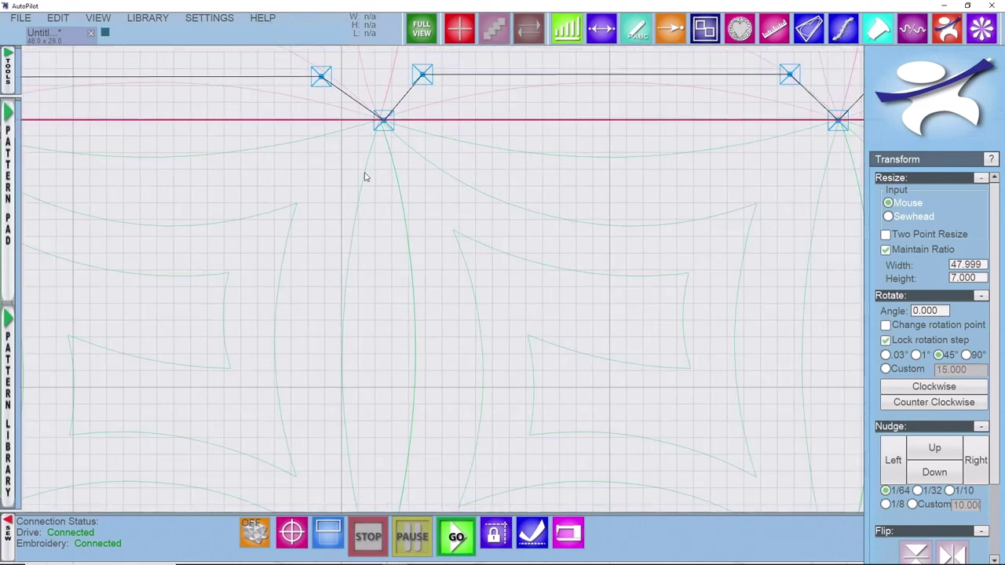
scroll(362, 180, down, 1)
scroll(311, 145, down, 3)
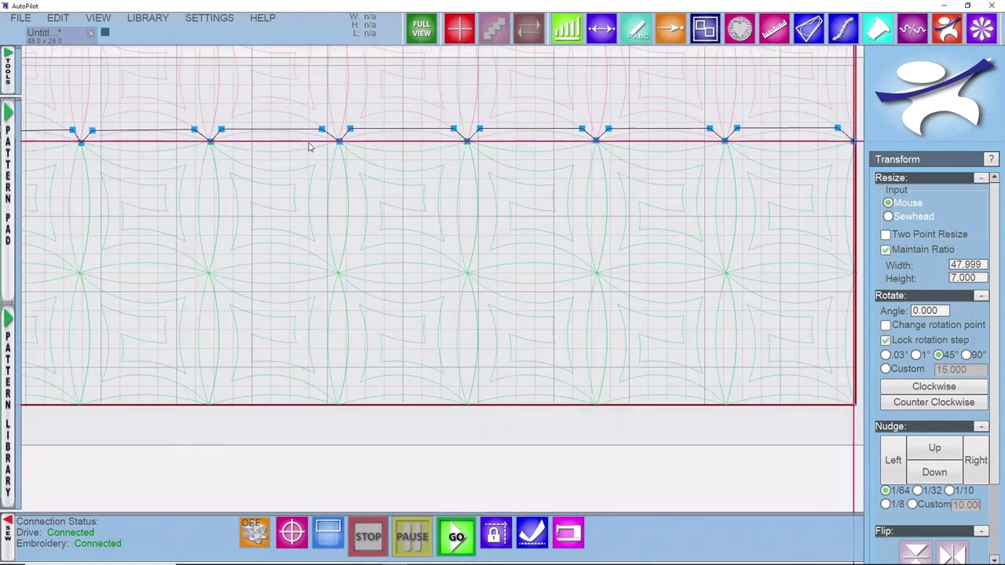
scroll(311, 146, down, 1)
Finish the connected pushpin line with Close When Done turned off, and remove all the pins
click(879, 29)
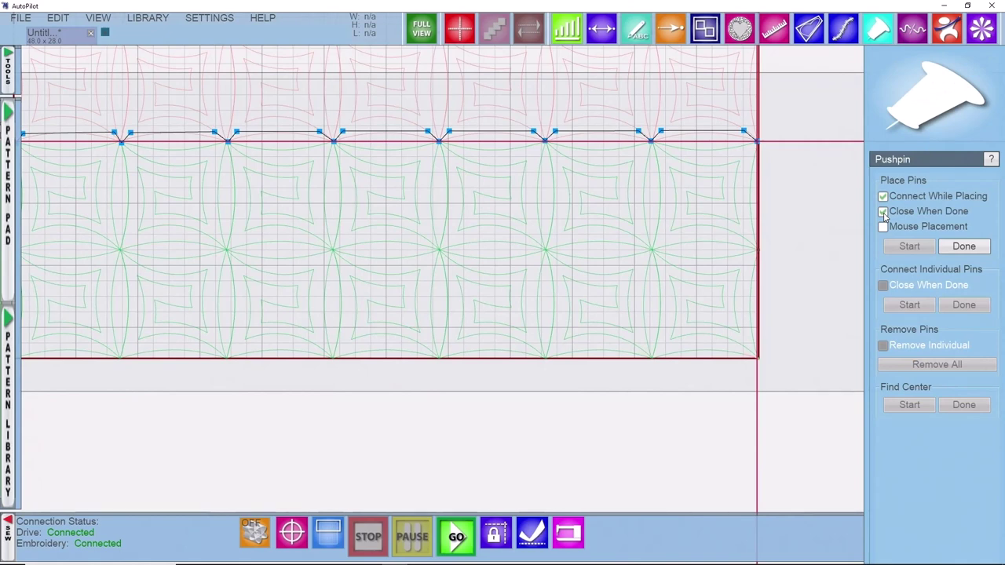
click(962, 246)
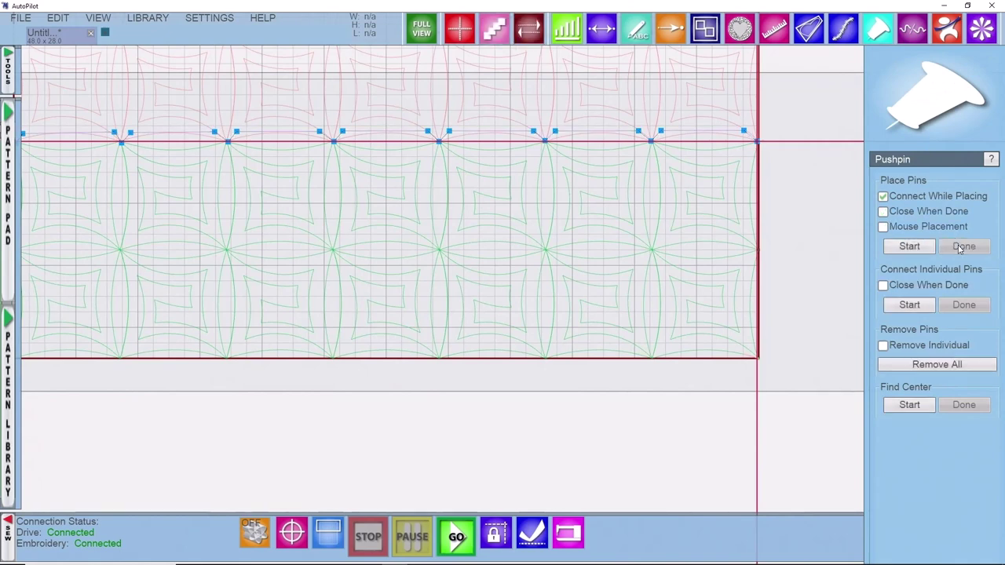
click(927, 367)
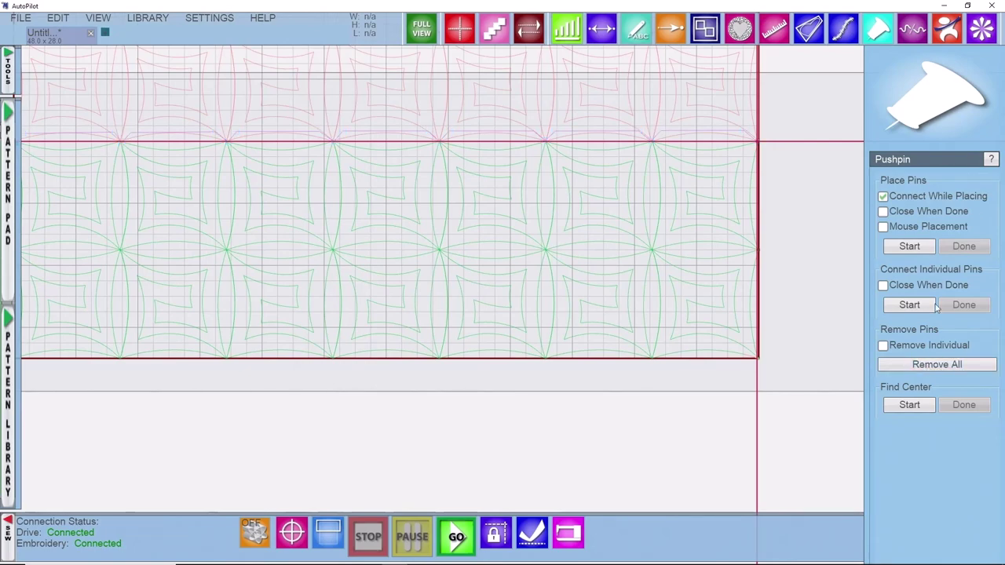
Return to Transform and examine the offset between the pushpin line and the third row's upper pattern points
click(947, 32)
scroll(381, 168, up, 5)
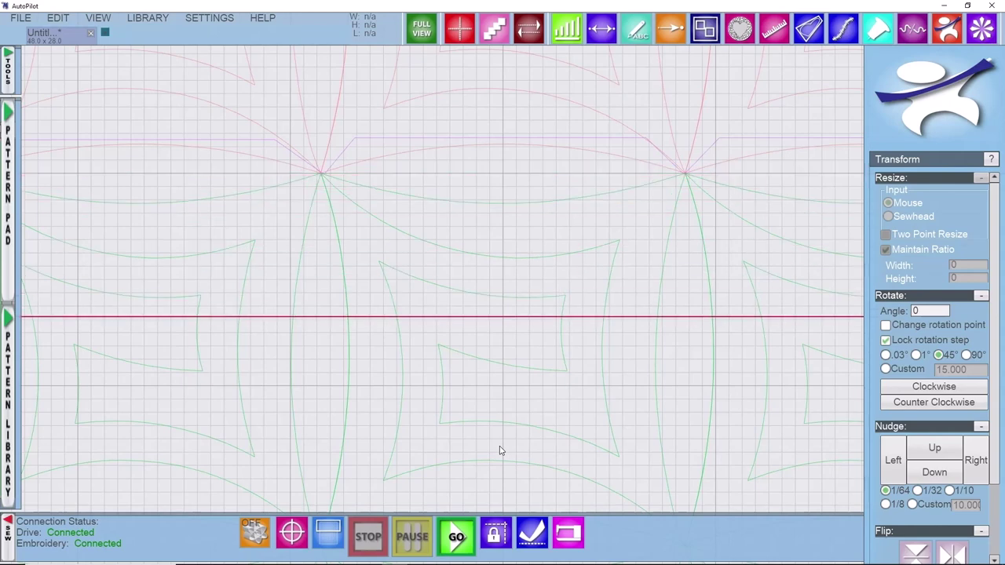
scroll(314, 165, up, 5)
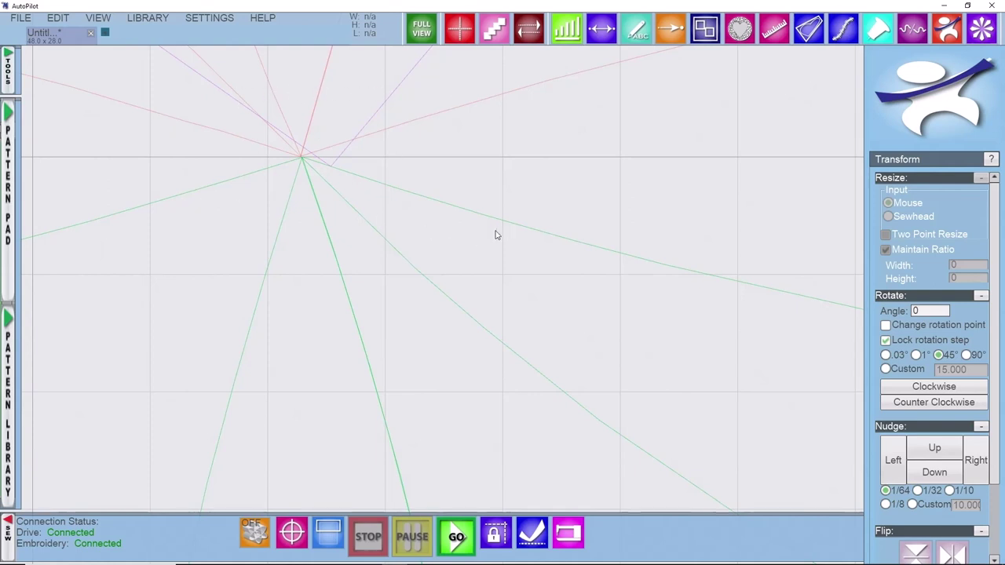
scroll(287, 161, down, 6)
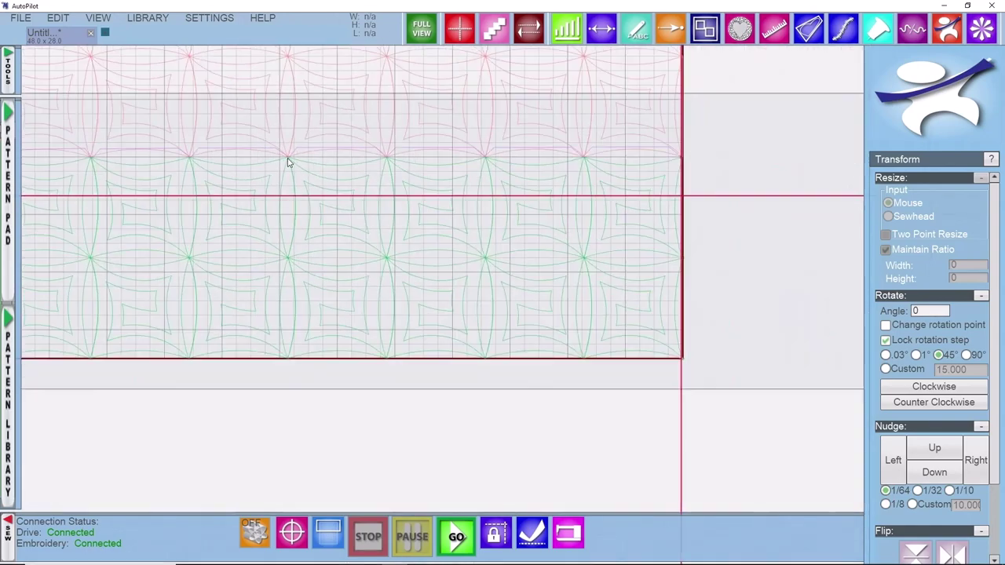
Select the third row, open the Group Manager for it, and move that window clear of the row
scroll(288, 160, down, 2)
scroll(385, 170, down, 1)
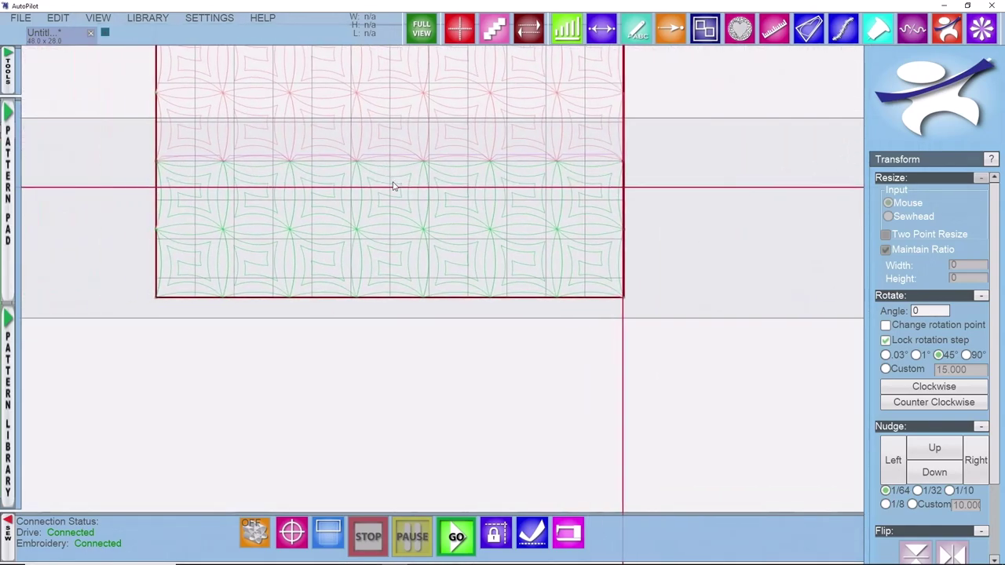
click(394, 185)
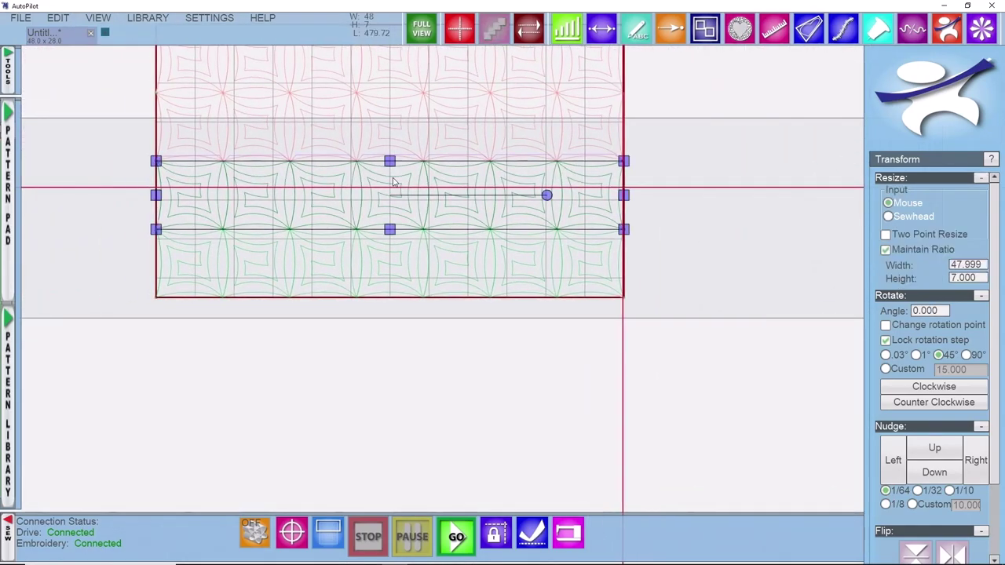
right_click(650, 127)
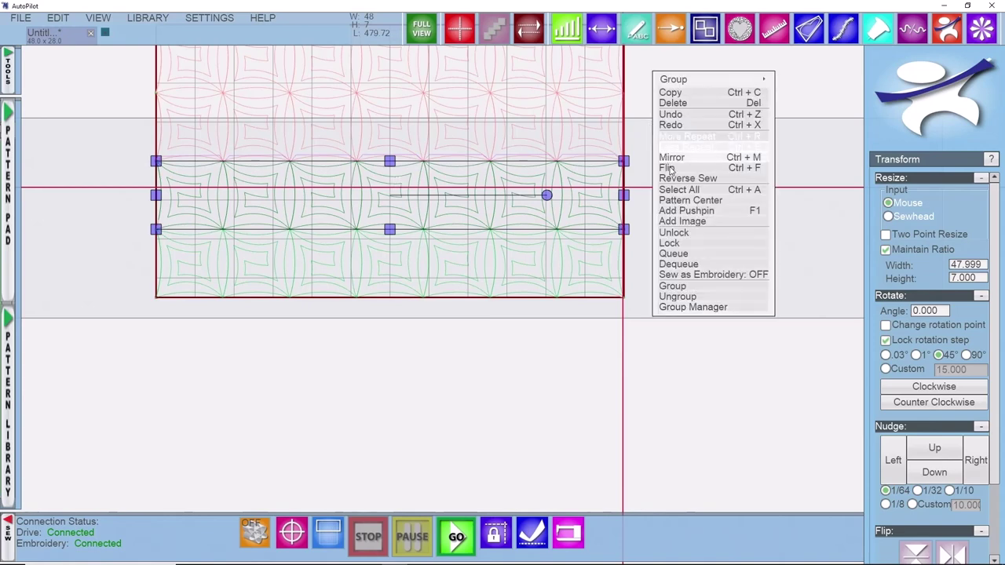
click(683, 307)
drag(730, 377, 727, 82)
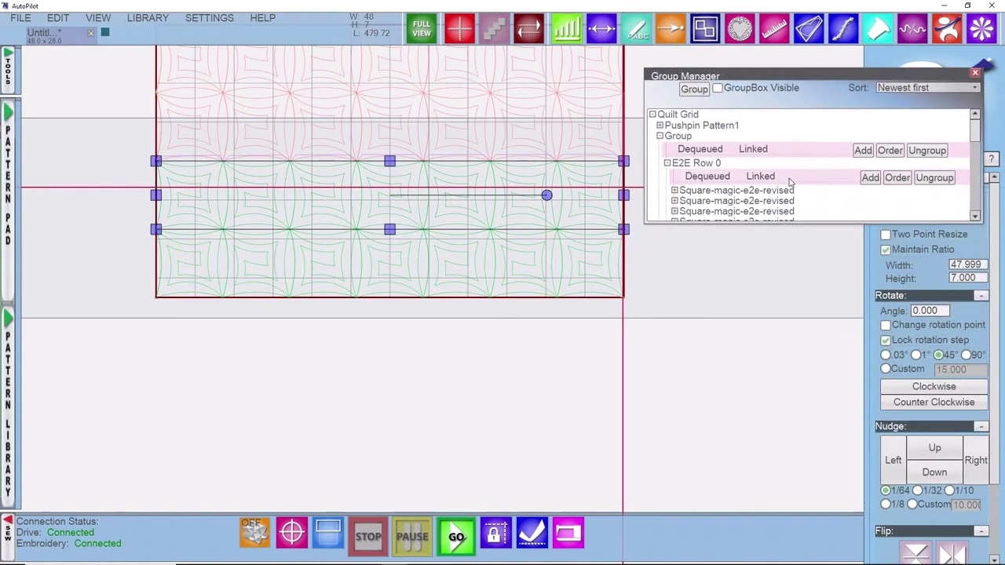
Select the first Square-magic-e2e-revised pattern of E2E Row 2 in the Group Manager
scroll(791, 168, down, 5)
scroll(794, 162, down, 5)
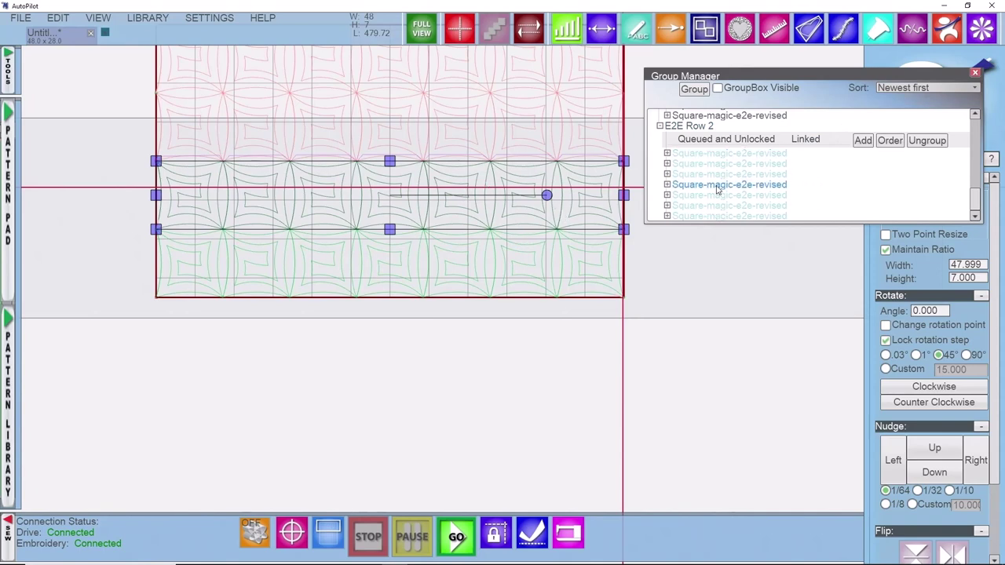
scroll(717, 180, up, 1)
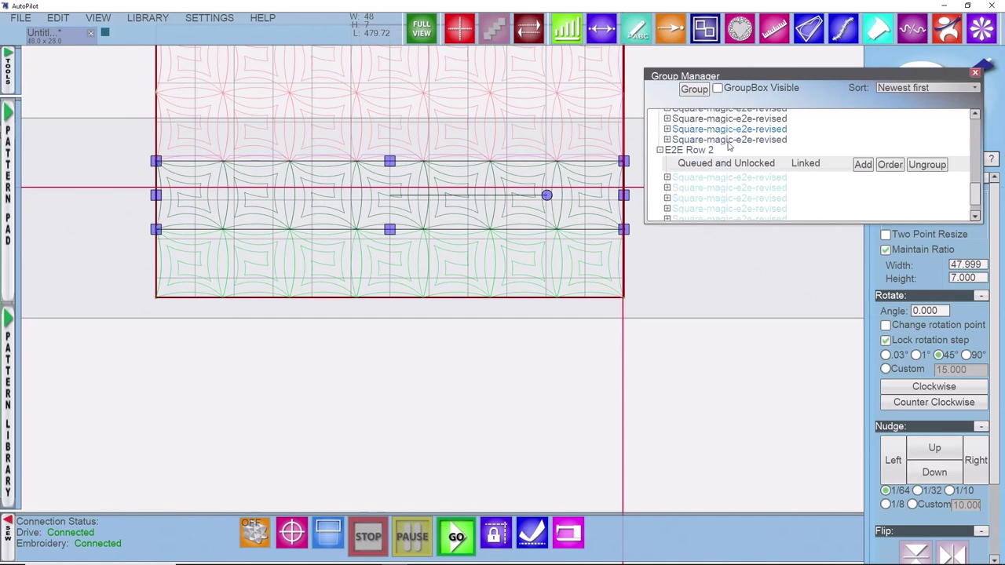
scroll(714, 165, down, 1)
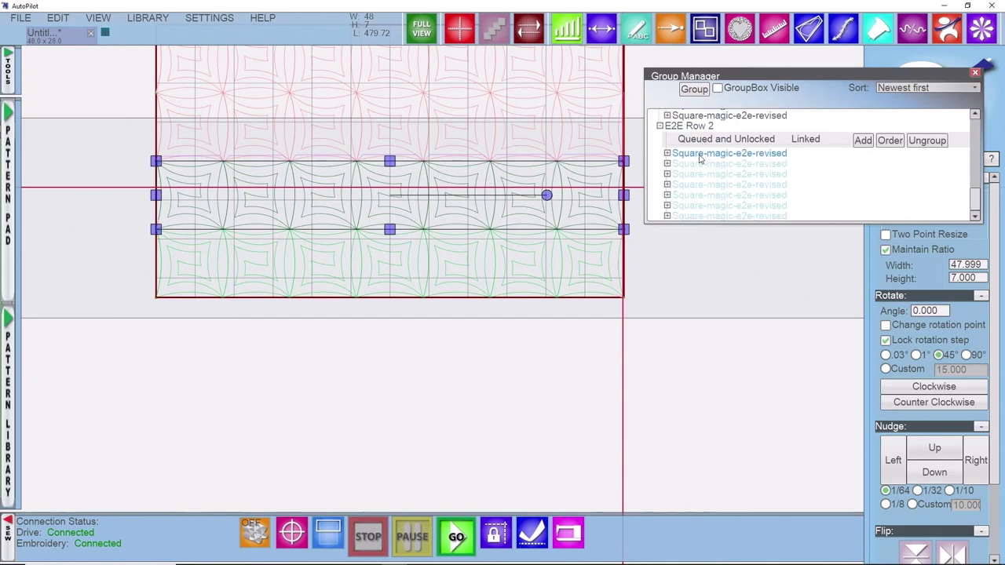
click(706, 155)
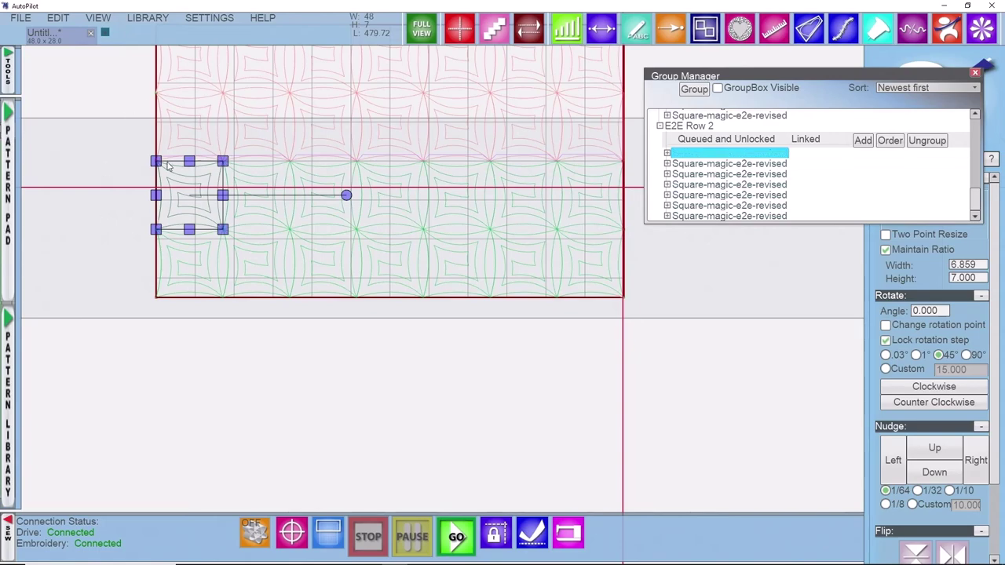
Using Morph, pull the upper corners where the third row's first and second blocks meet onto the pushpin line's matching point
scroll(167, 163, up, 5)
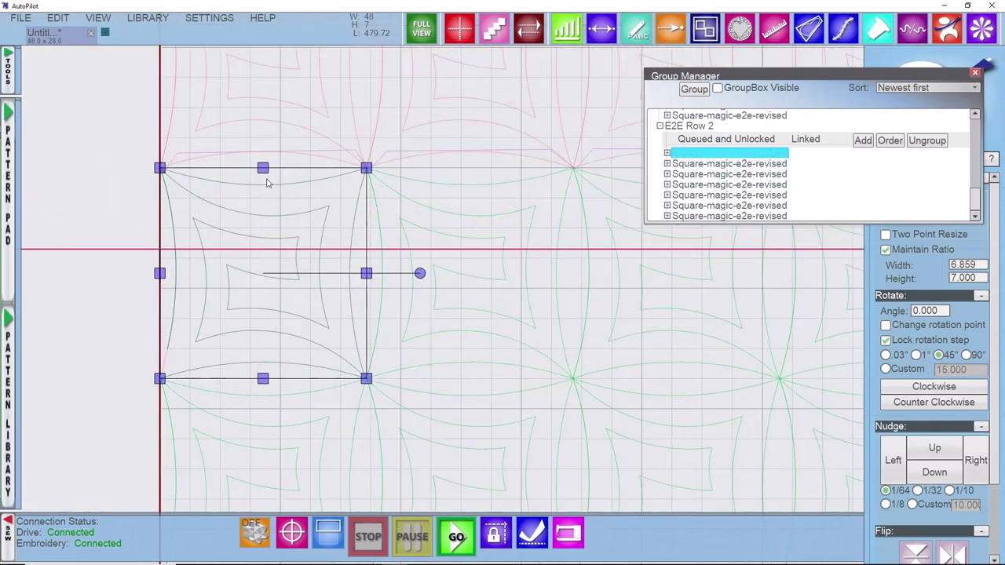
click(807, 29)
scroll(377, 173, up, 7)
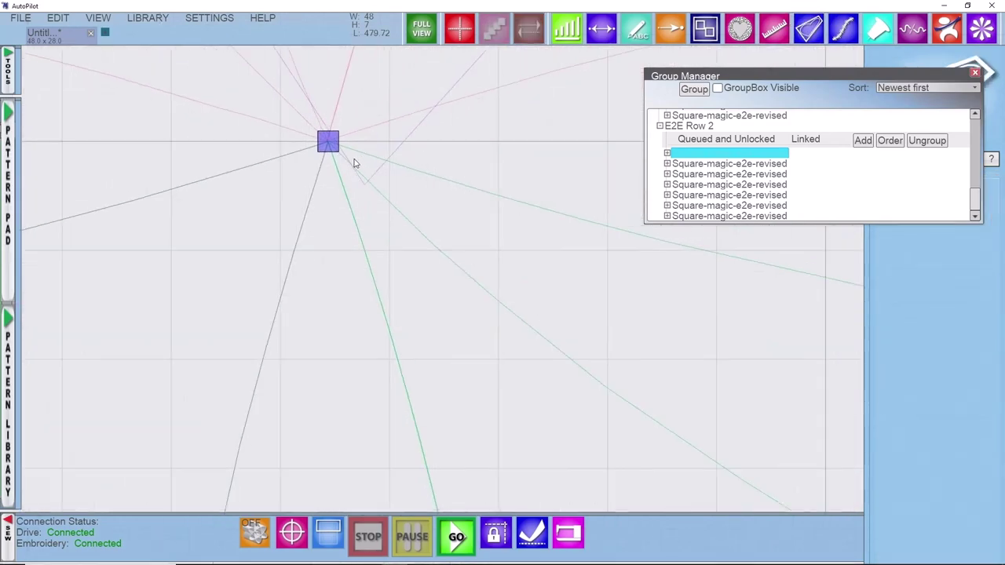
drag(334, 151, 372, 193)
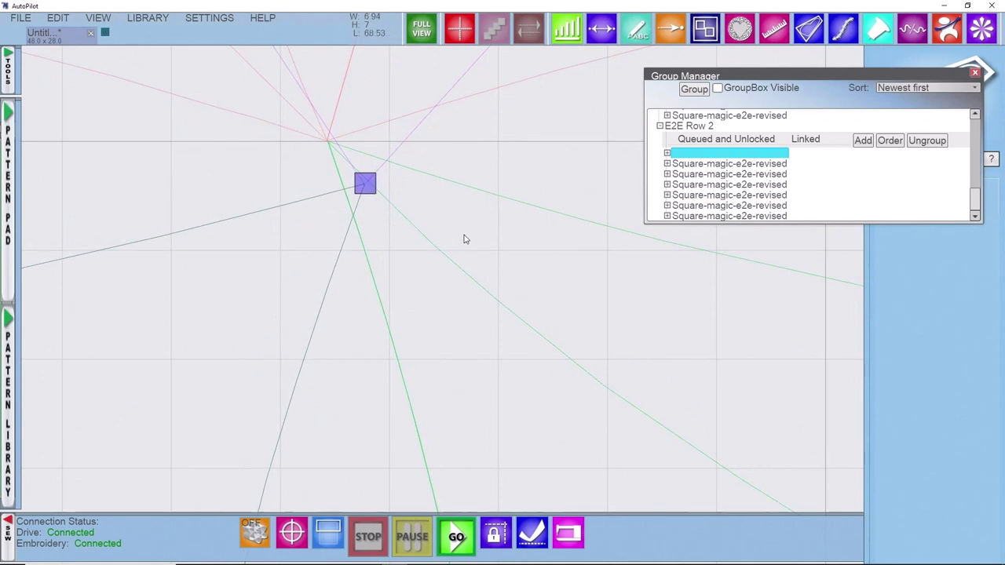
key(ctrl+z)
drag(327, 142, 363, 182)
scroll(202, 154, down, 5)
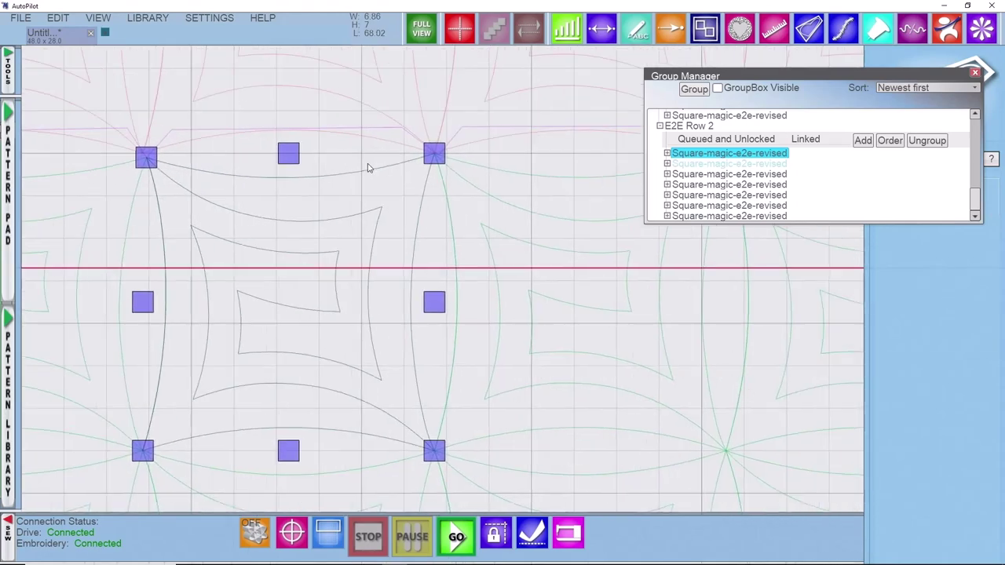
Morph the upper corners where the third row's second, third and fourth blocks meet onto the matching points of the pushpin line
scroll(423, 169, up, 5)
scroll(432, 175, up, 3)
drag(401, 146, 453, 161)
scroll(261, 155, down, 2)
scroll(222, 142, down, 3)
scroll(272, 168, up, 3)
scroll(330, 161, up, 1)
drag(330, 161, 369, 164)
key(ctrl+z)
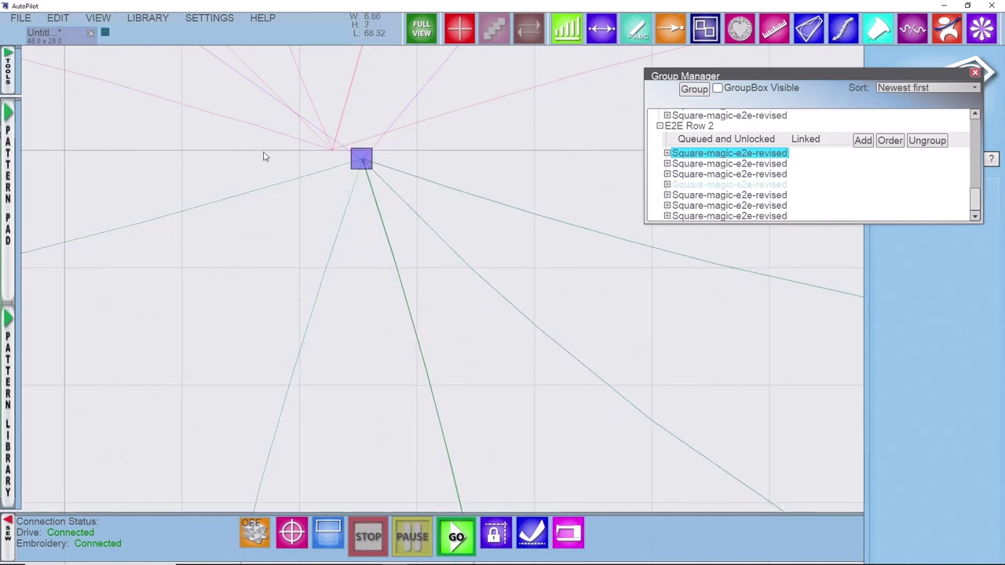
scroll(246, 153, down, 3)
Morph the upper corners where the third row's fourth, fifth and sixth blocks meet onto the pushpin line's matching points
scroll(460, 150, up, 3)
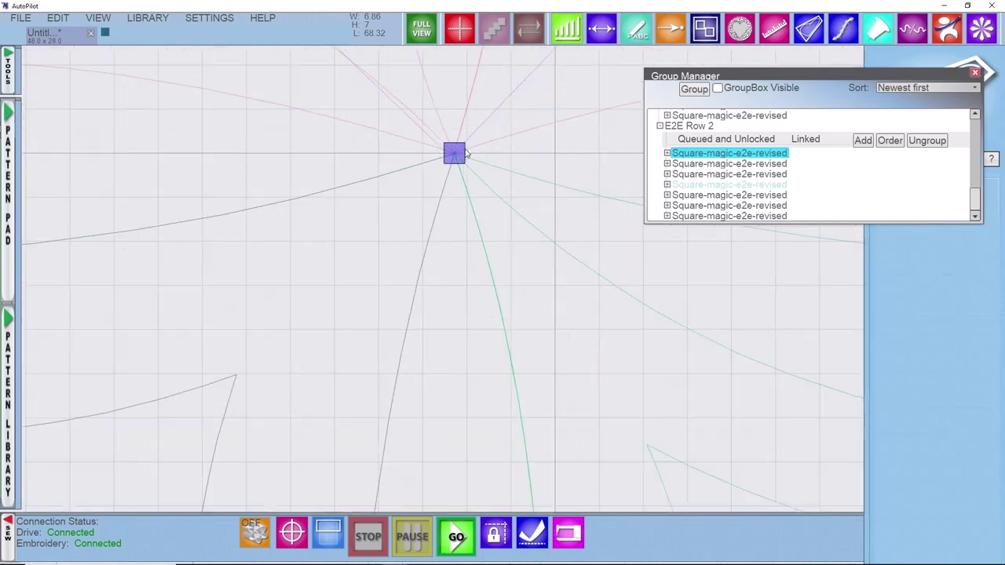
scroll(463, 153, up, 3)
mouse_move(455, 161)
mouse_down()
mouse_move(443, 168)
mouse_move(465, 185)
mouse_move(443, 168)
mouse_up()
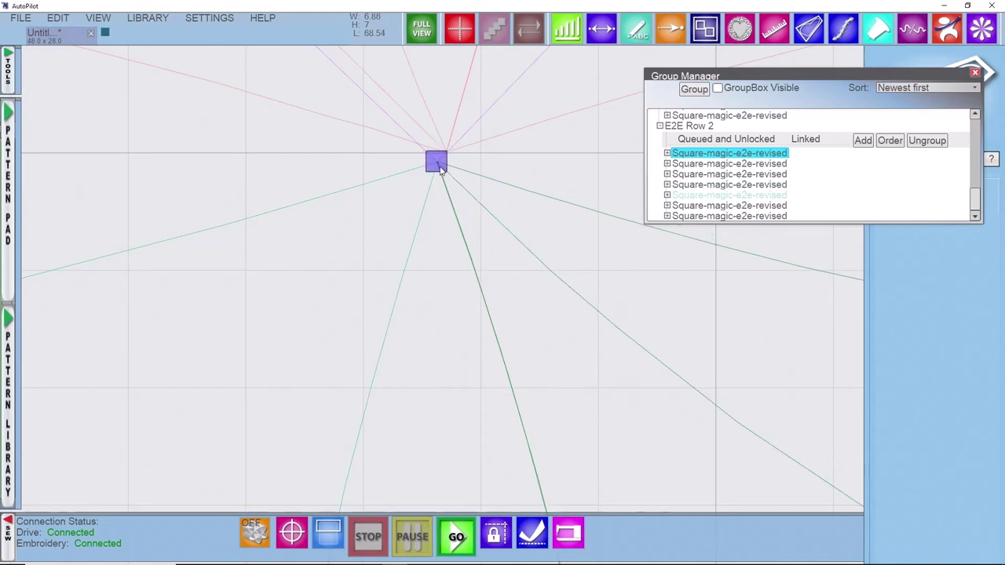
scroll(265, 165, down, 4)
scroll(459, 182, up, 3)
scroll(457, 182, up, 3)
drag(447, 177, 416, 162)
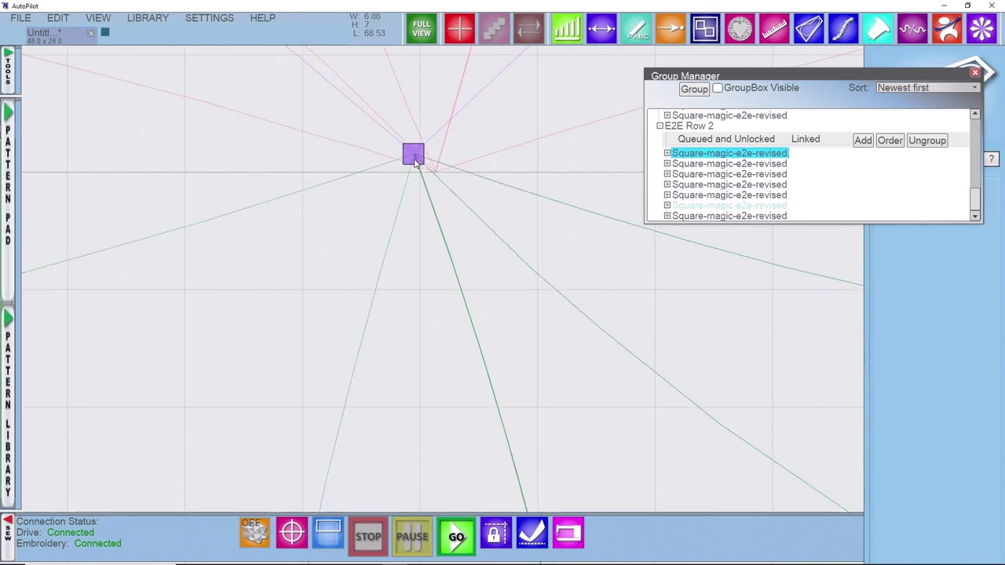
scroll(258, 197, down, 5)
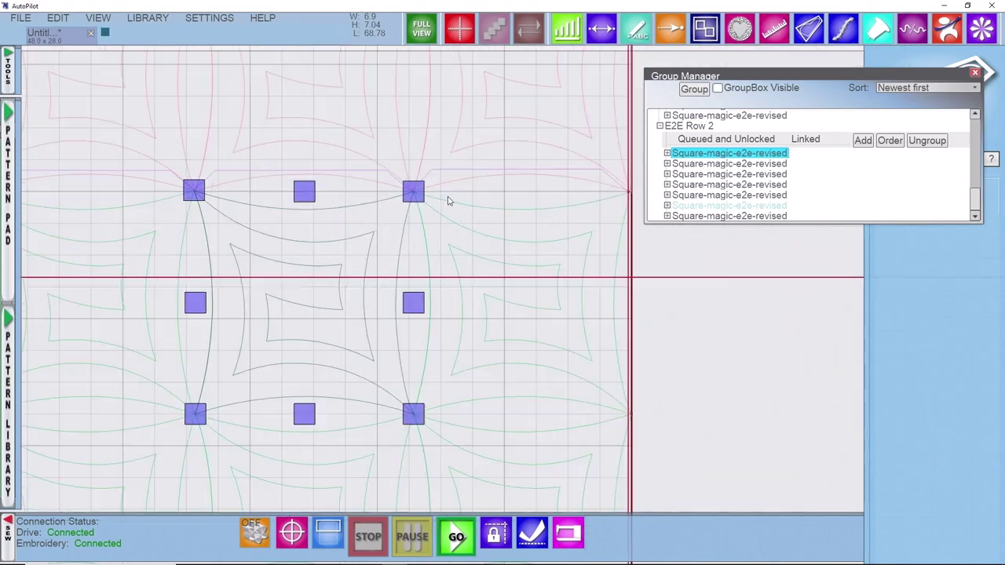
Morph the upper corners joining the sixth and seventh blocks, plus the seventh block's outer upper-right corner, onto the pushpin line
scroll(436, 193, up, 5)
drag(364, 190, 335, 188)
scroll(235, 220, down, 4)
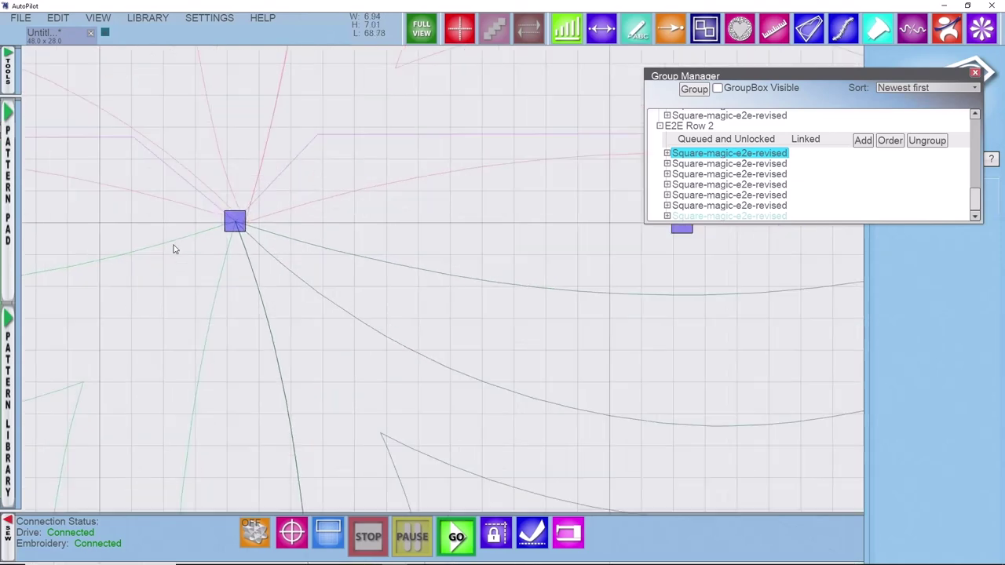
scroll(439, 236, up, 5)
scroll(485, 228, up, 1)
drag(493, 209, 450, 212)
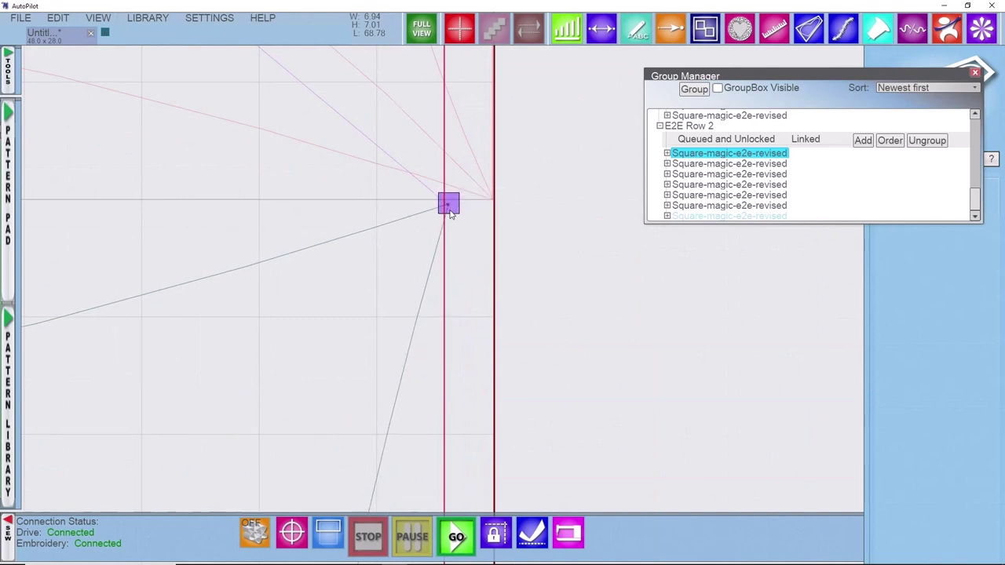
scroll(560, 247, down, 6)
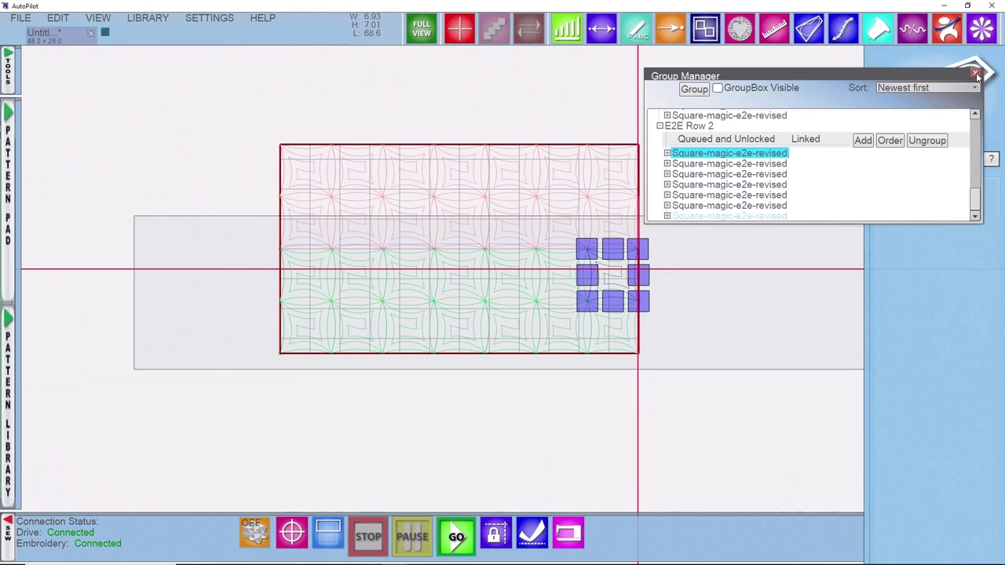
Close the Group Manager and return to Transform, leaving the third row deselected after checking its selection
click(976, 74)
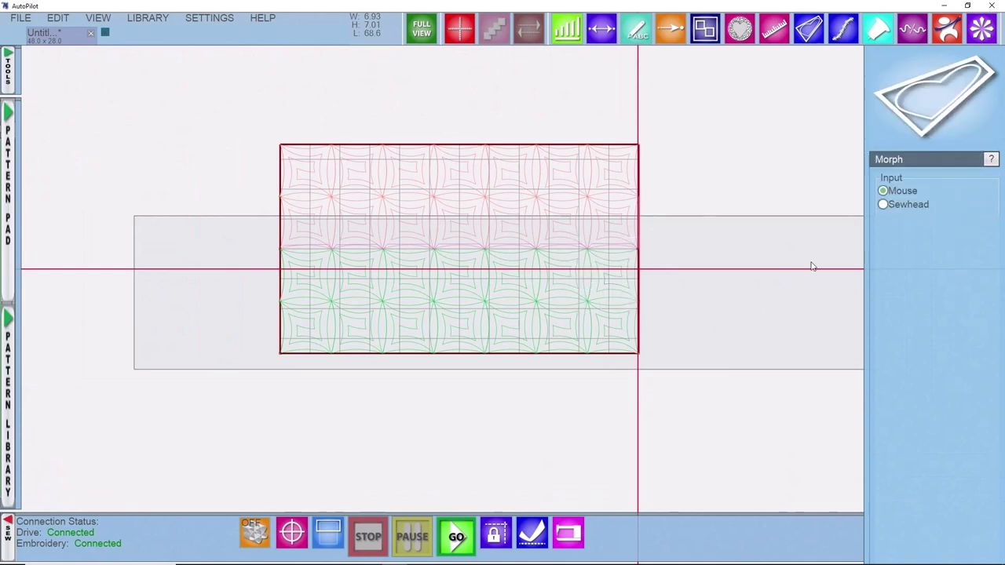
click(877, 29)
click(940, 26)
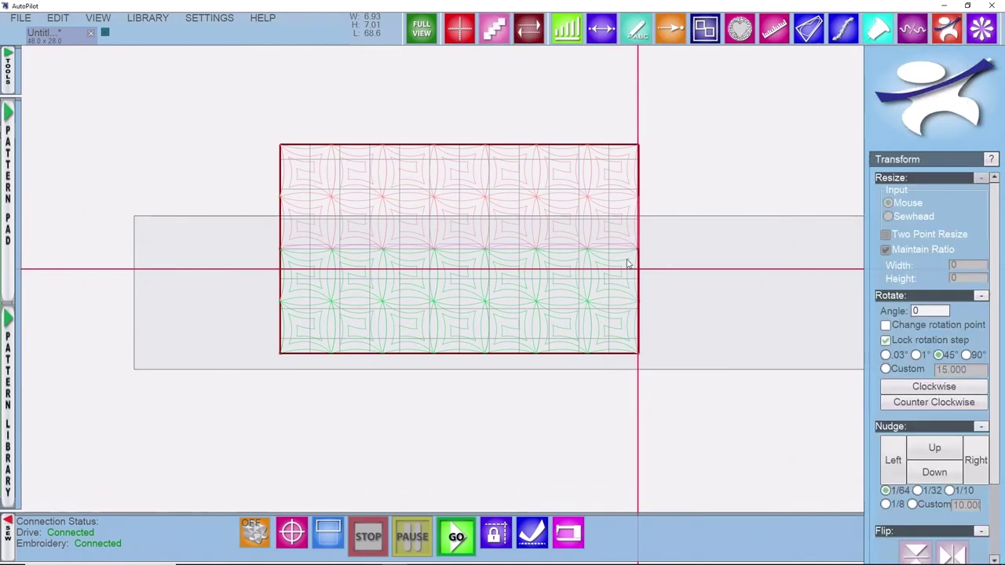
click(626, 265)
click(701, 339)
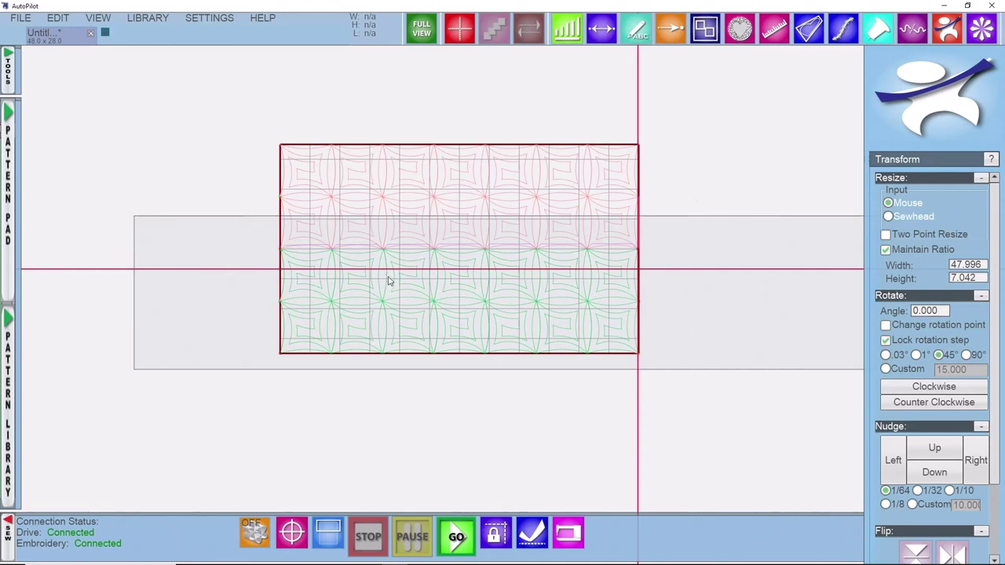
Delete the pushpin guide line running along the third row's upper edge
scroll(388, 280, up, 6)
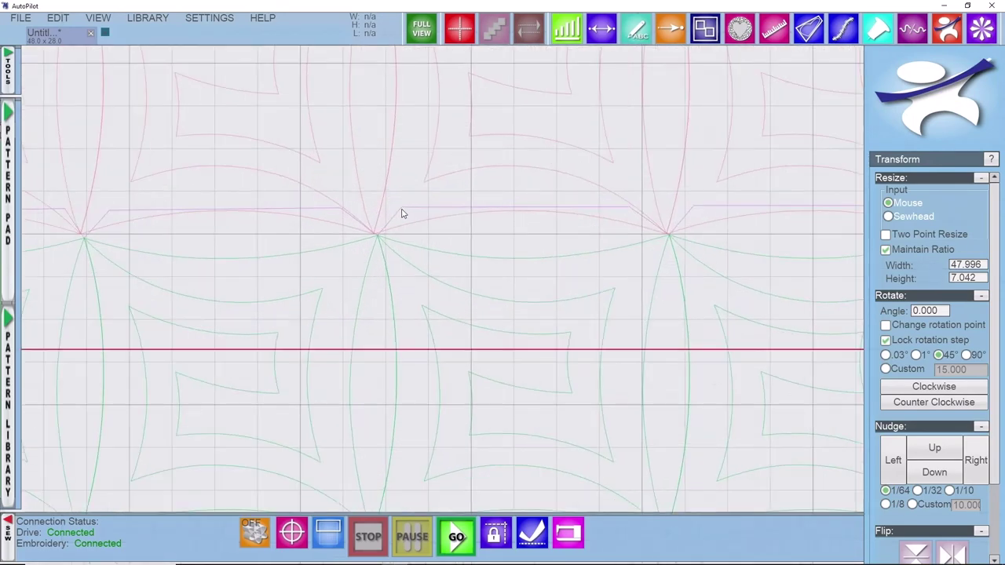
right_click(402, 212)
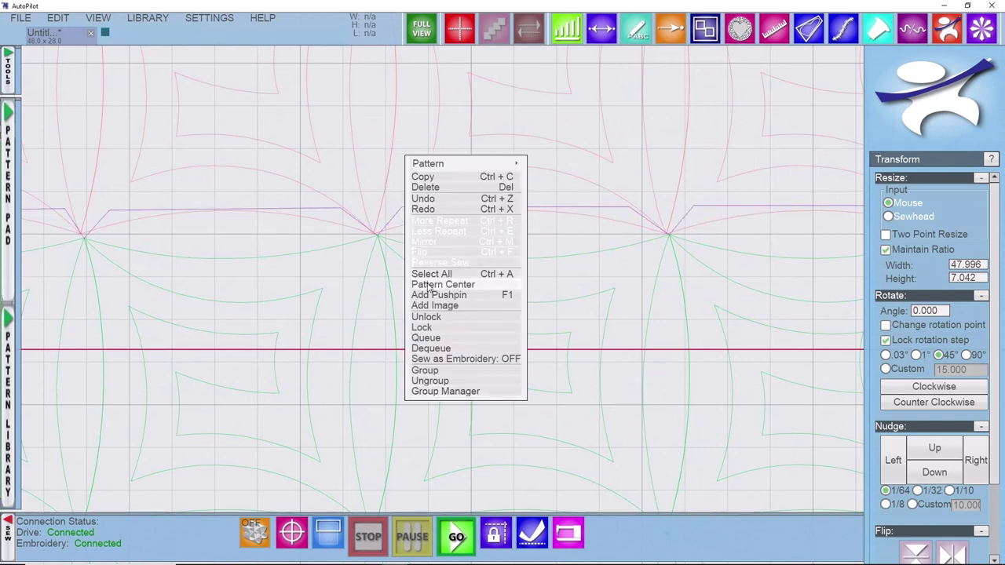
click(443, 198)
scroll(331, 222, down, 4)
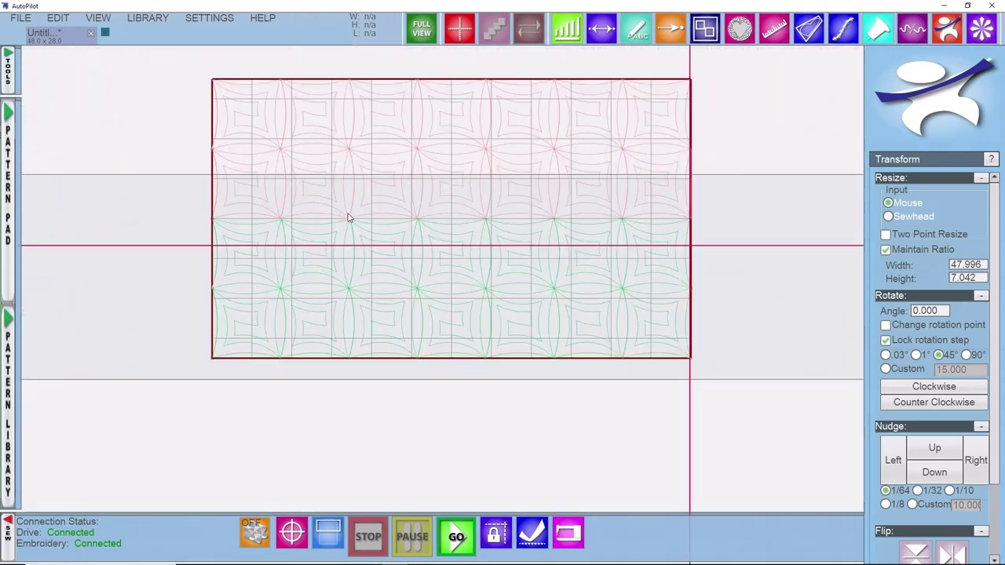